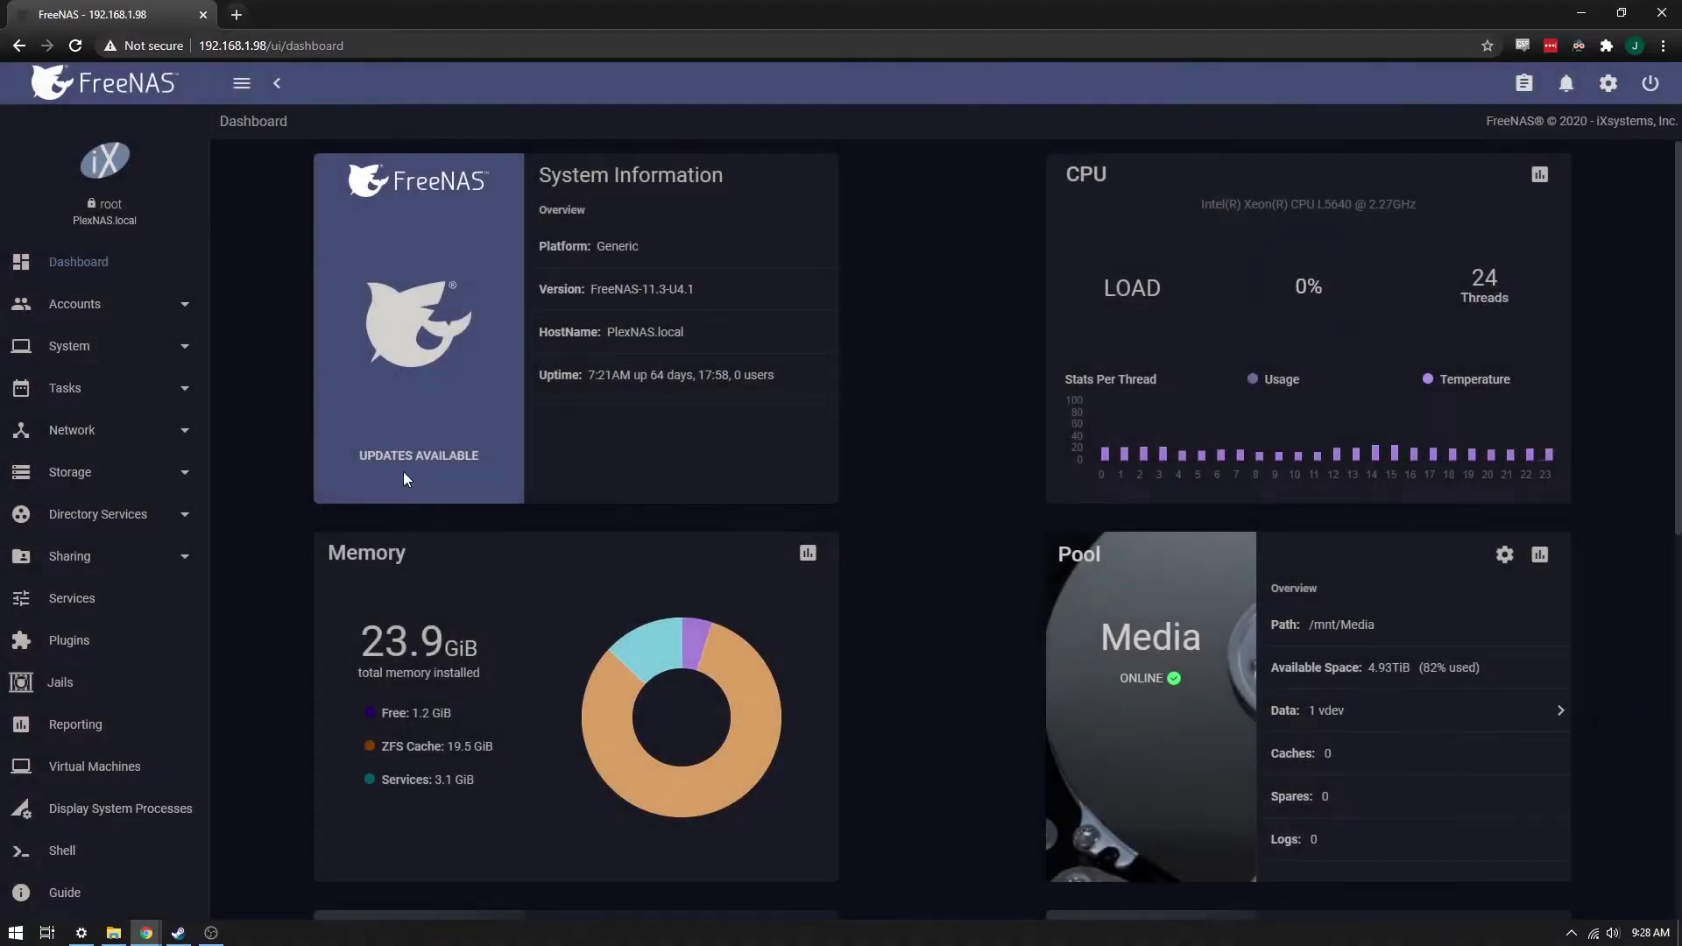
Step: Open Alerts and highlight the boot pool DEGRADED alert's unrecoverable device error text
{"action": "left_click", "coordinate": [1565, 83]}
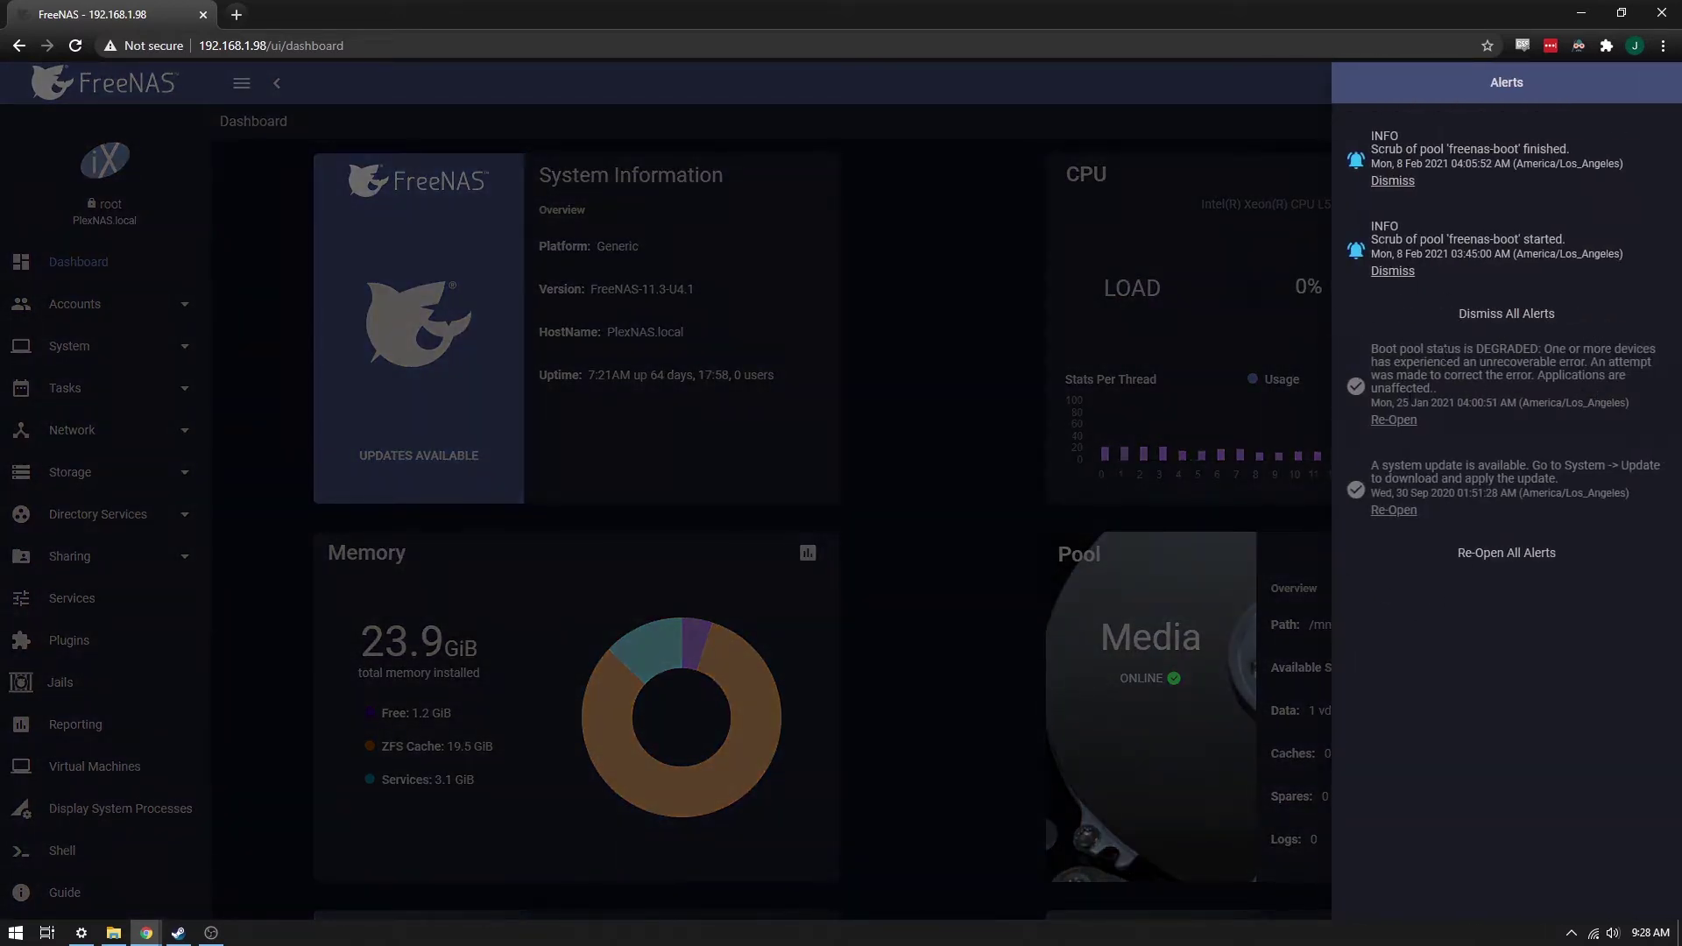
{"action": "left_click_drag", "start_coordinate": [1432, 348], "coordinate": [1582, 387]}
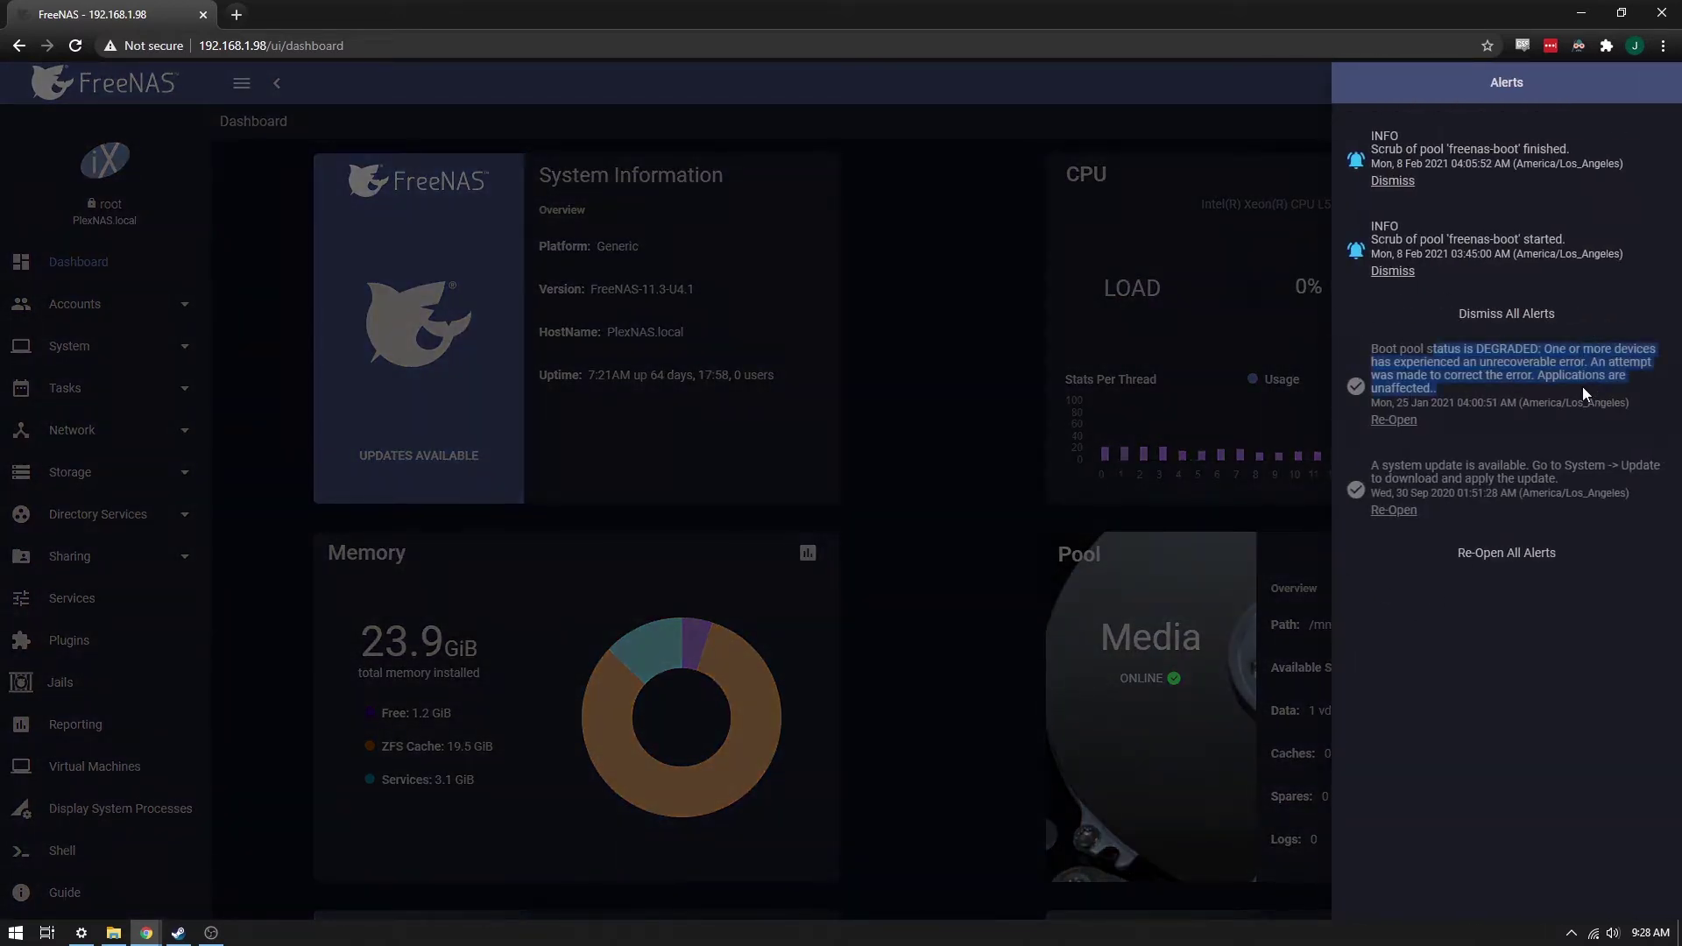
{"action": "left_click", "coordinate": [1506, 348]}
{"action": "left_click_drag", "start_coordinate": [1462, 362], "coordinate": [1629, 396]}
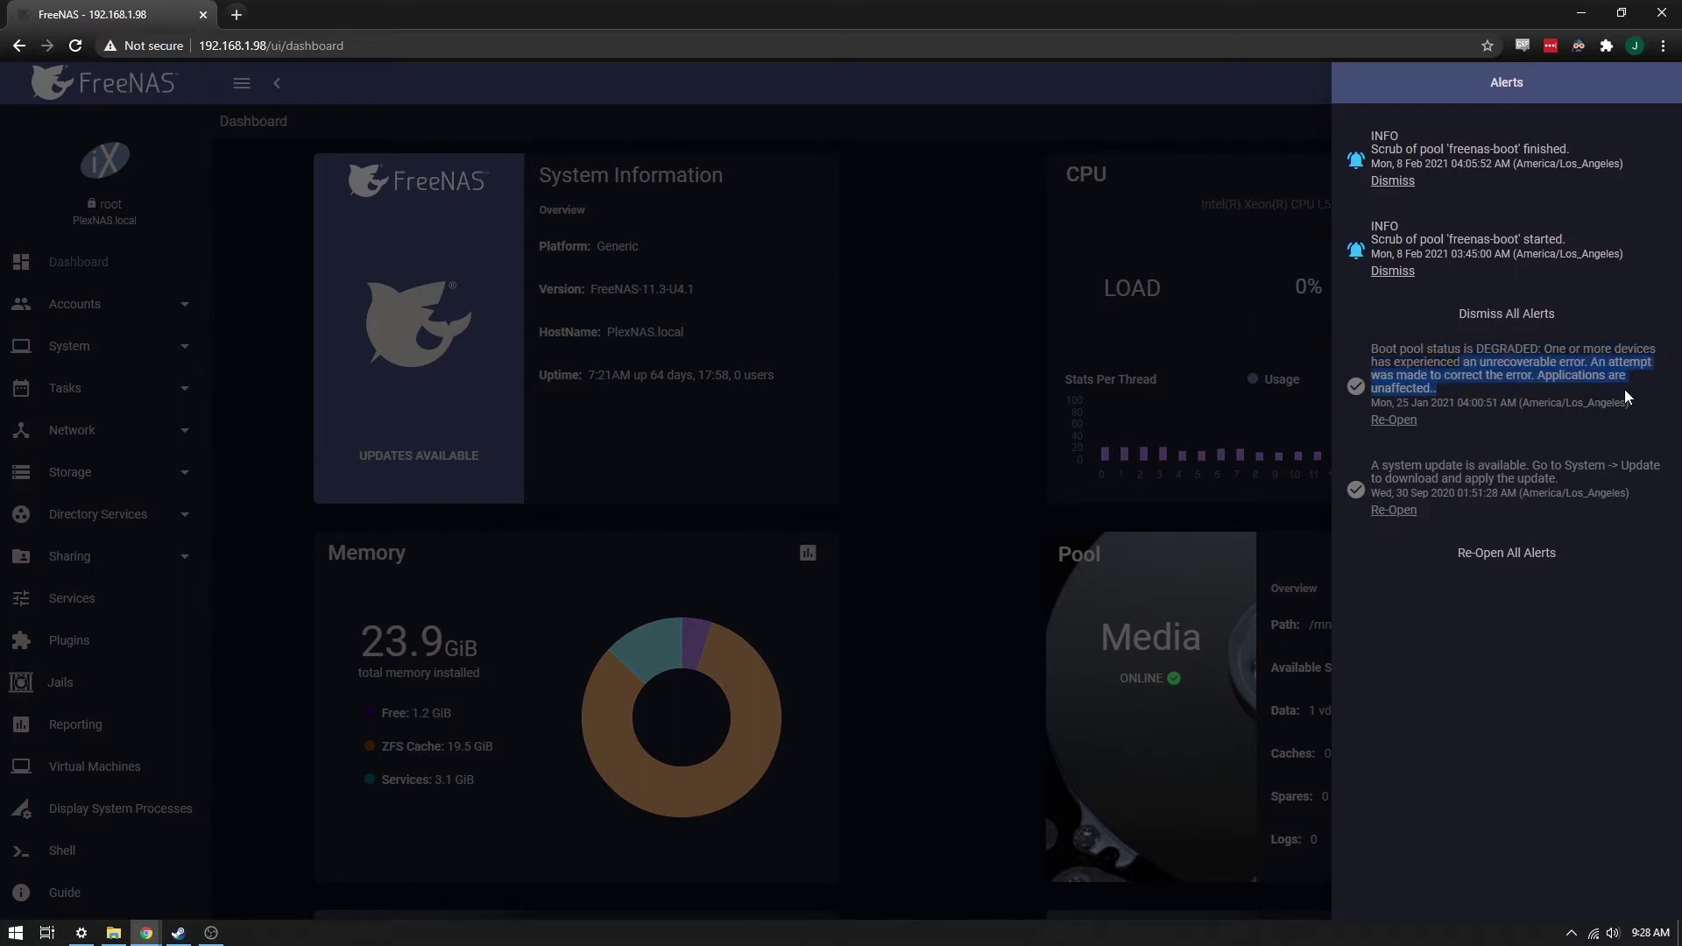
{"action": "left_click", "coordinate": [1526, 398]}
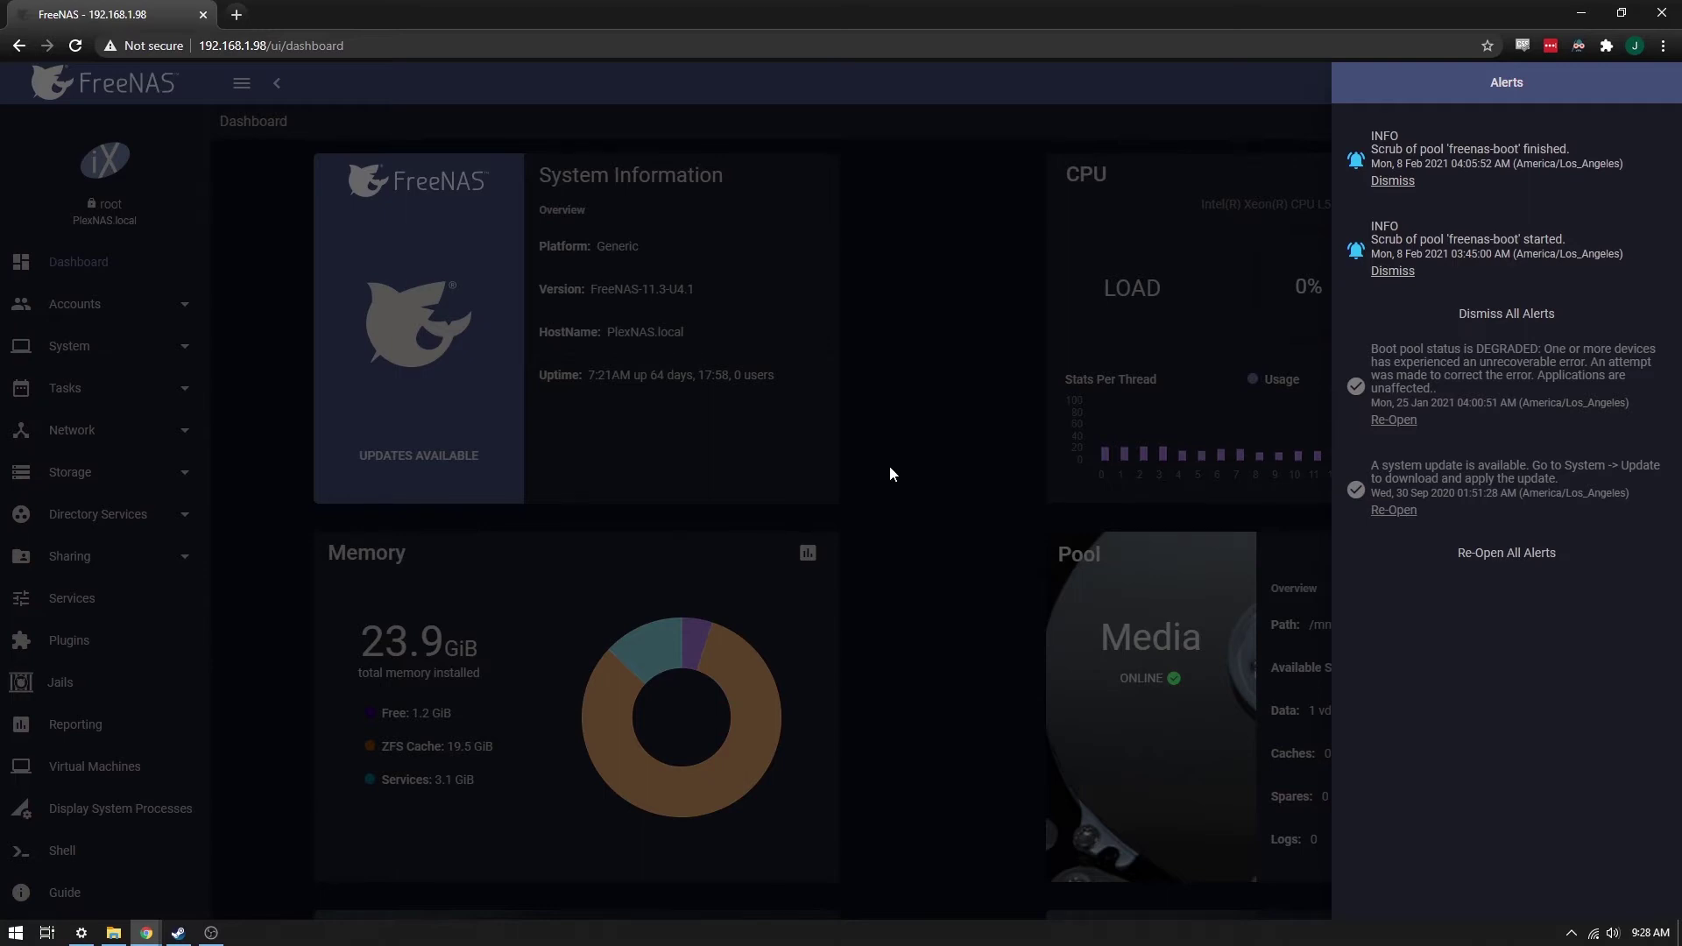
Step: Close the alerts, check the FreeNAS version number under the gear menu's About, then close it
{"action": "left_click", "coordinate": [881, 499]}
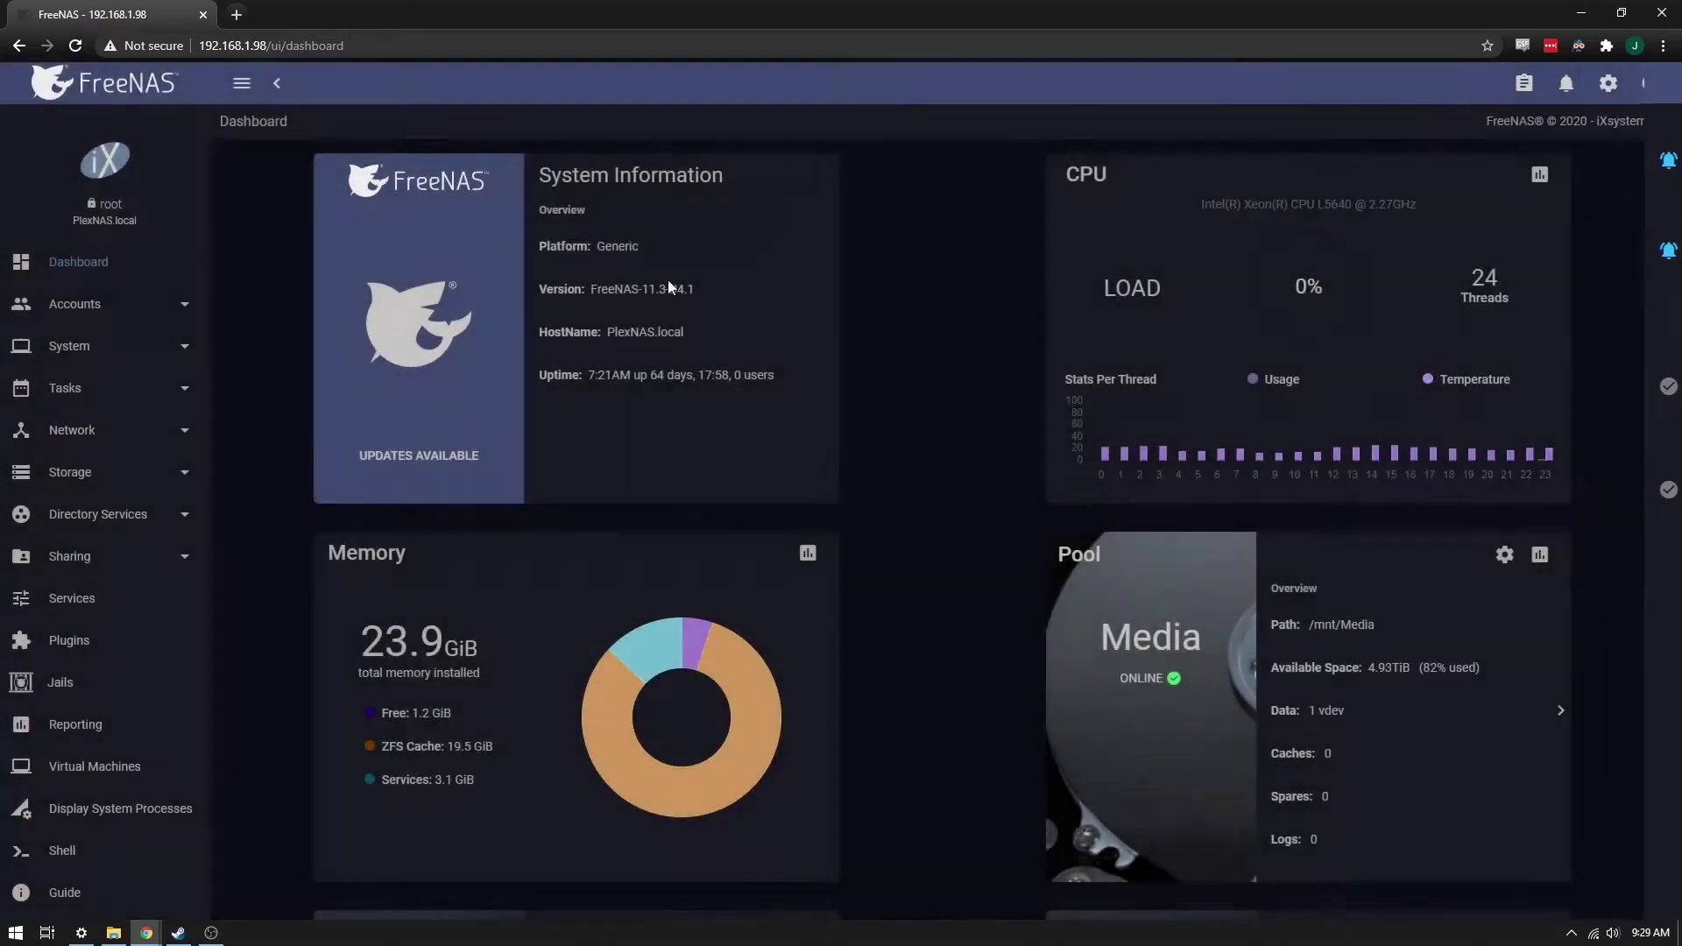
{"action": "left_click", "coordinate": [1608, 83]}
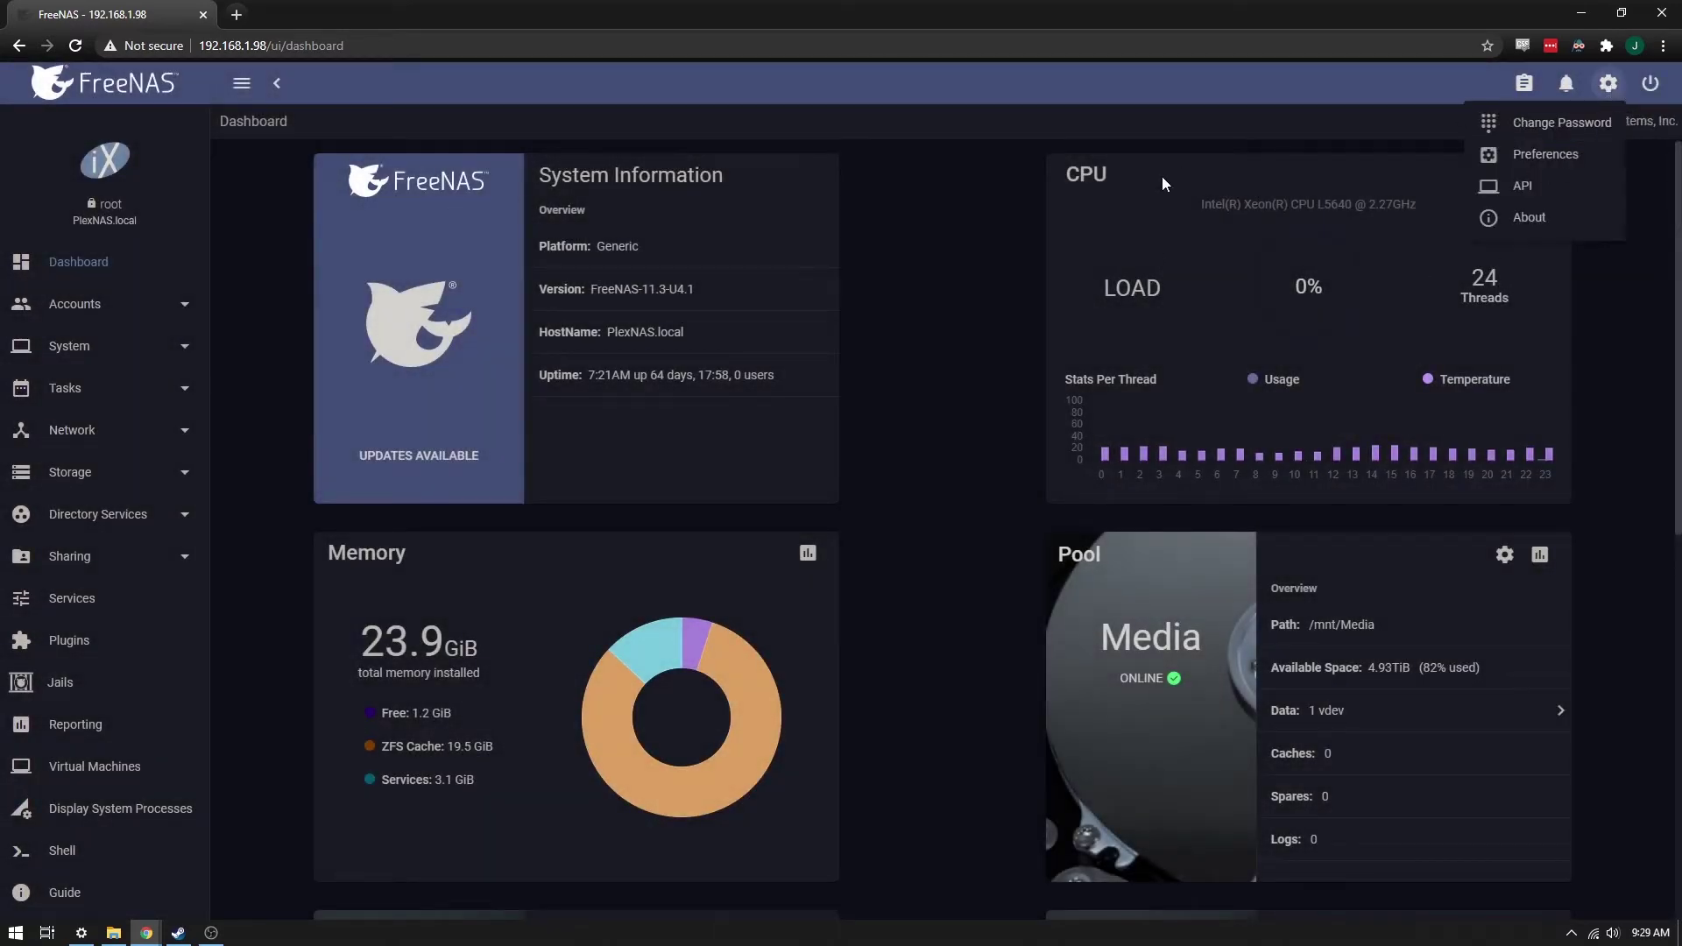
{"action": "left_click", "coordinate": [1489, 225]}
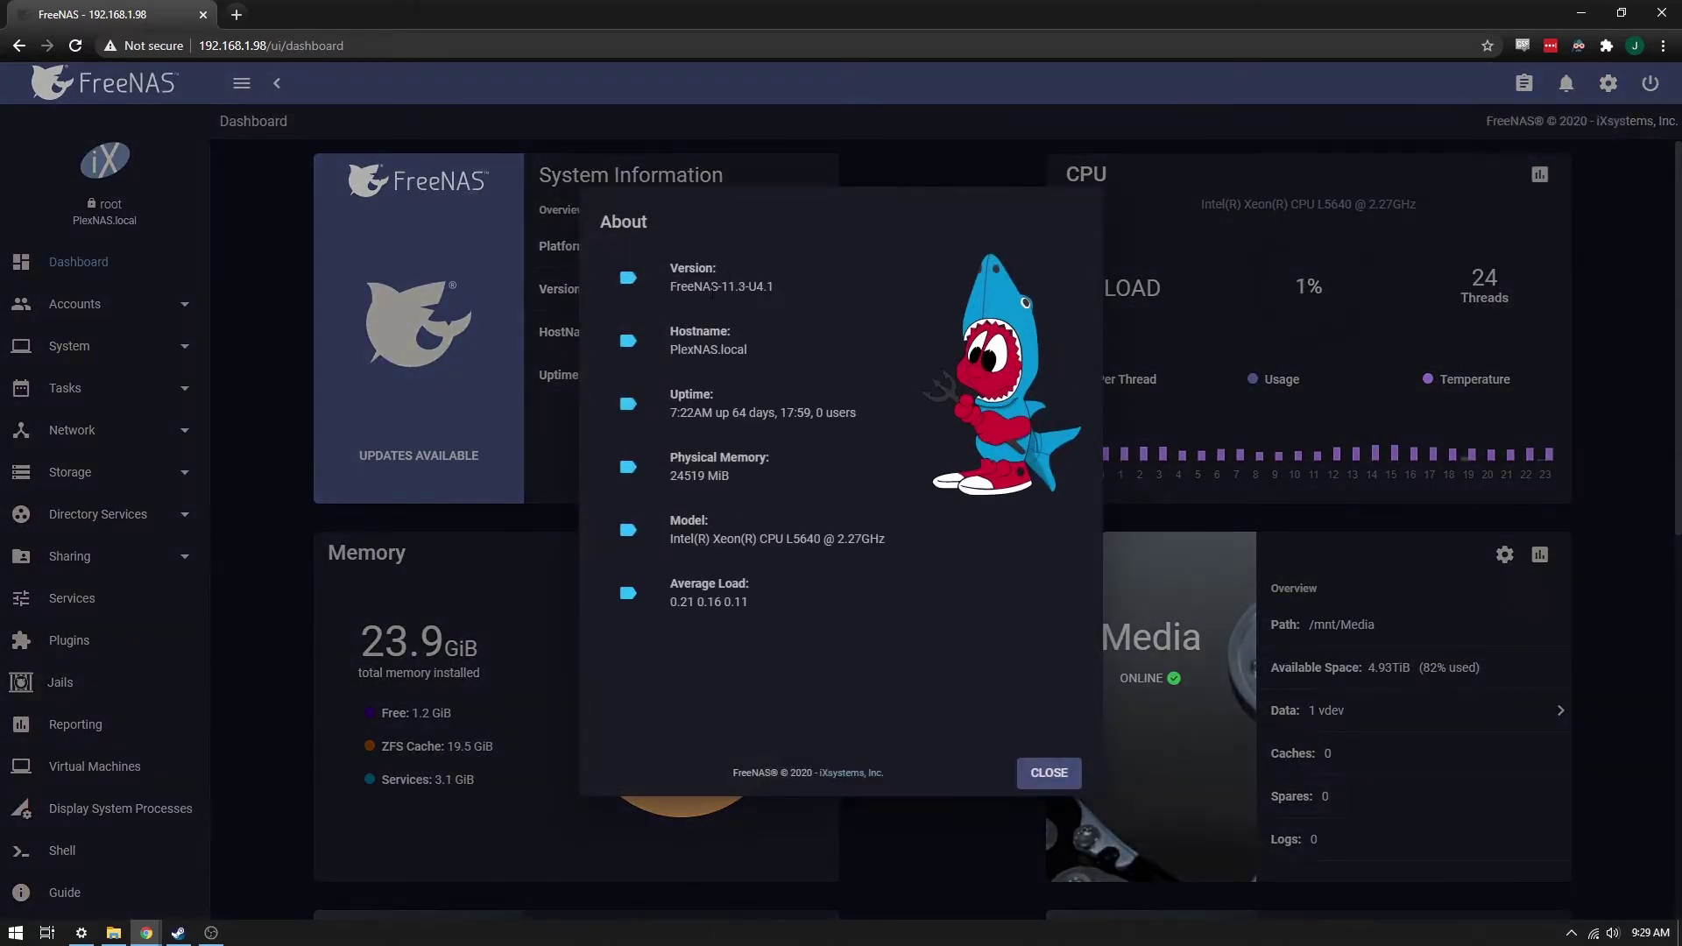
{"action": "left_click_drag", "start_coordinate": [711, 287], "coordinate": [797, 295]}
{"action": "left_click", "coordinate": [1066, 787]}
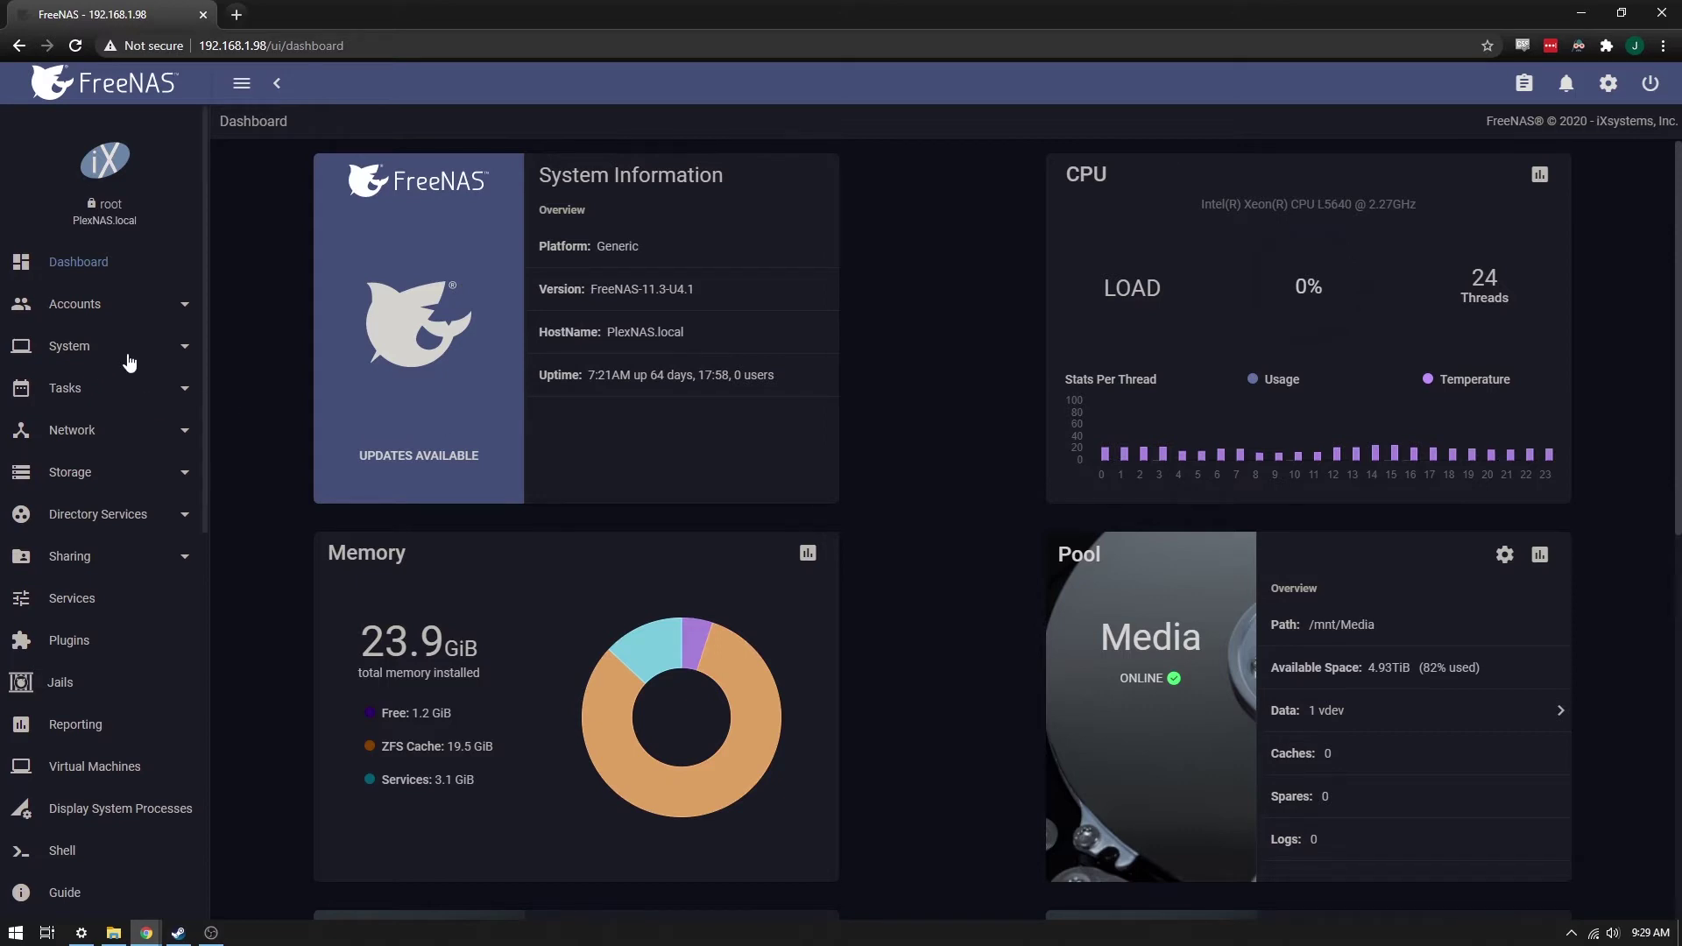
Step: Recheck the boot pool degraded alert, then go to System › Boot to list boot environments
{"action": "left_click", "coordinate": [1566, 84]}
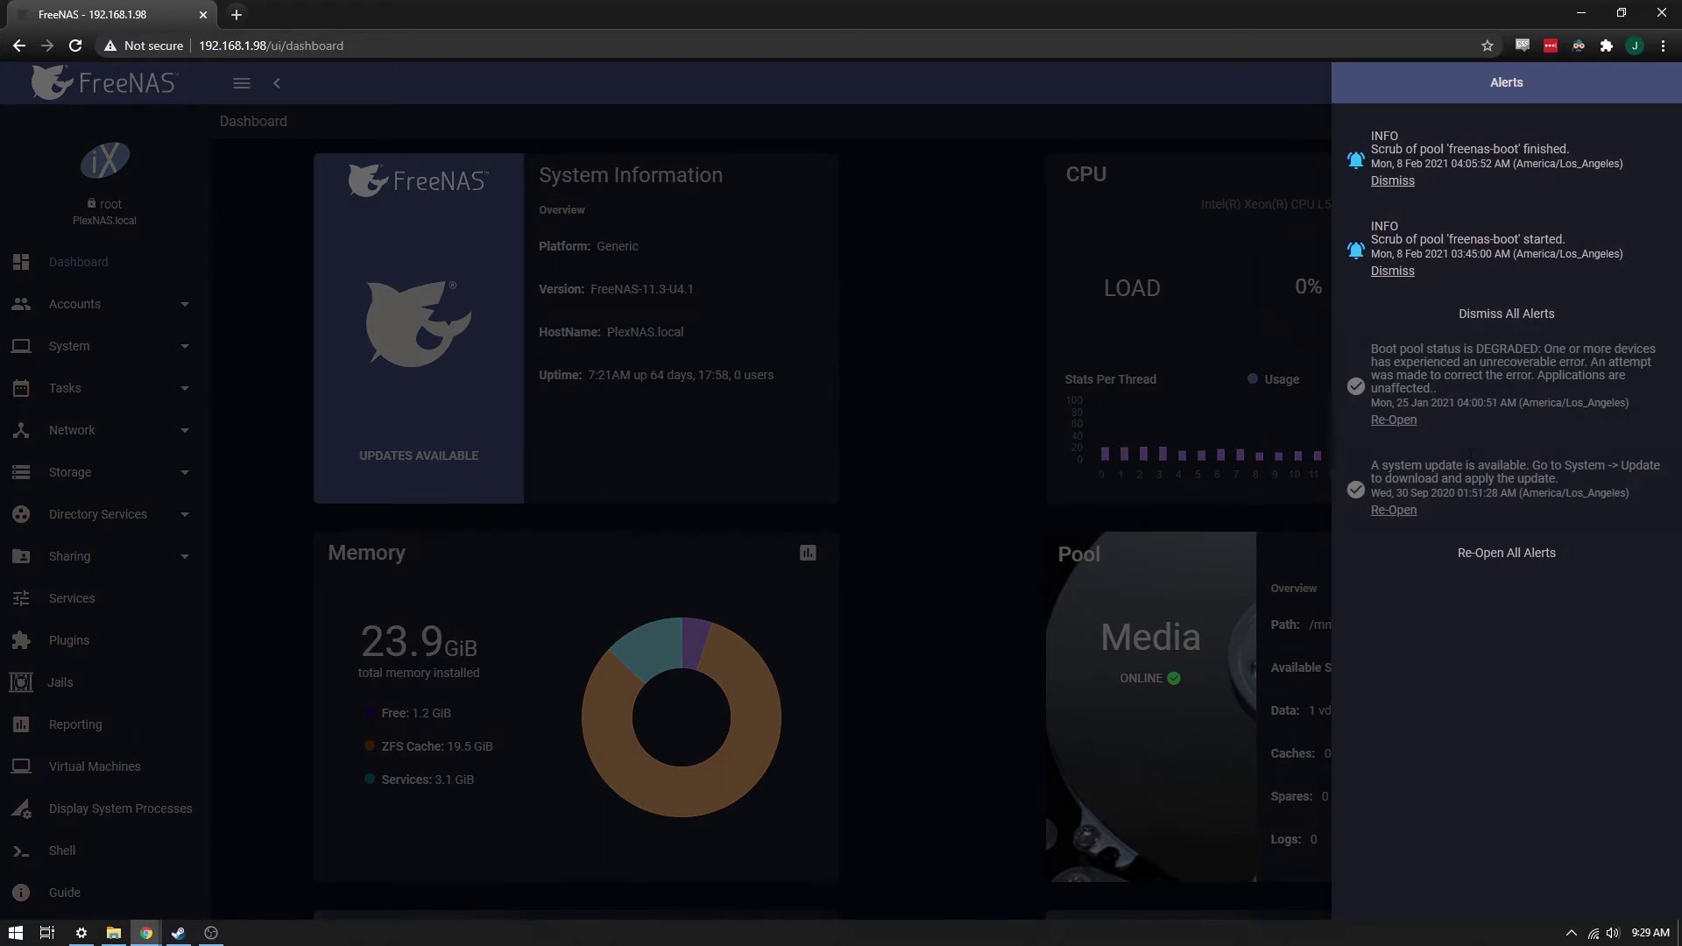
{"action": "left_click_drag", "start_coordinate": [1385, 348], "coordinate": [1437, 390]}
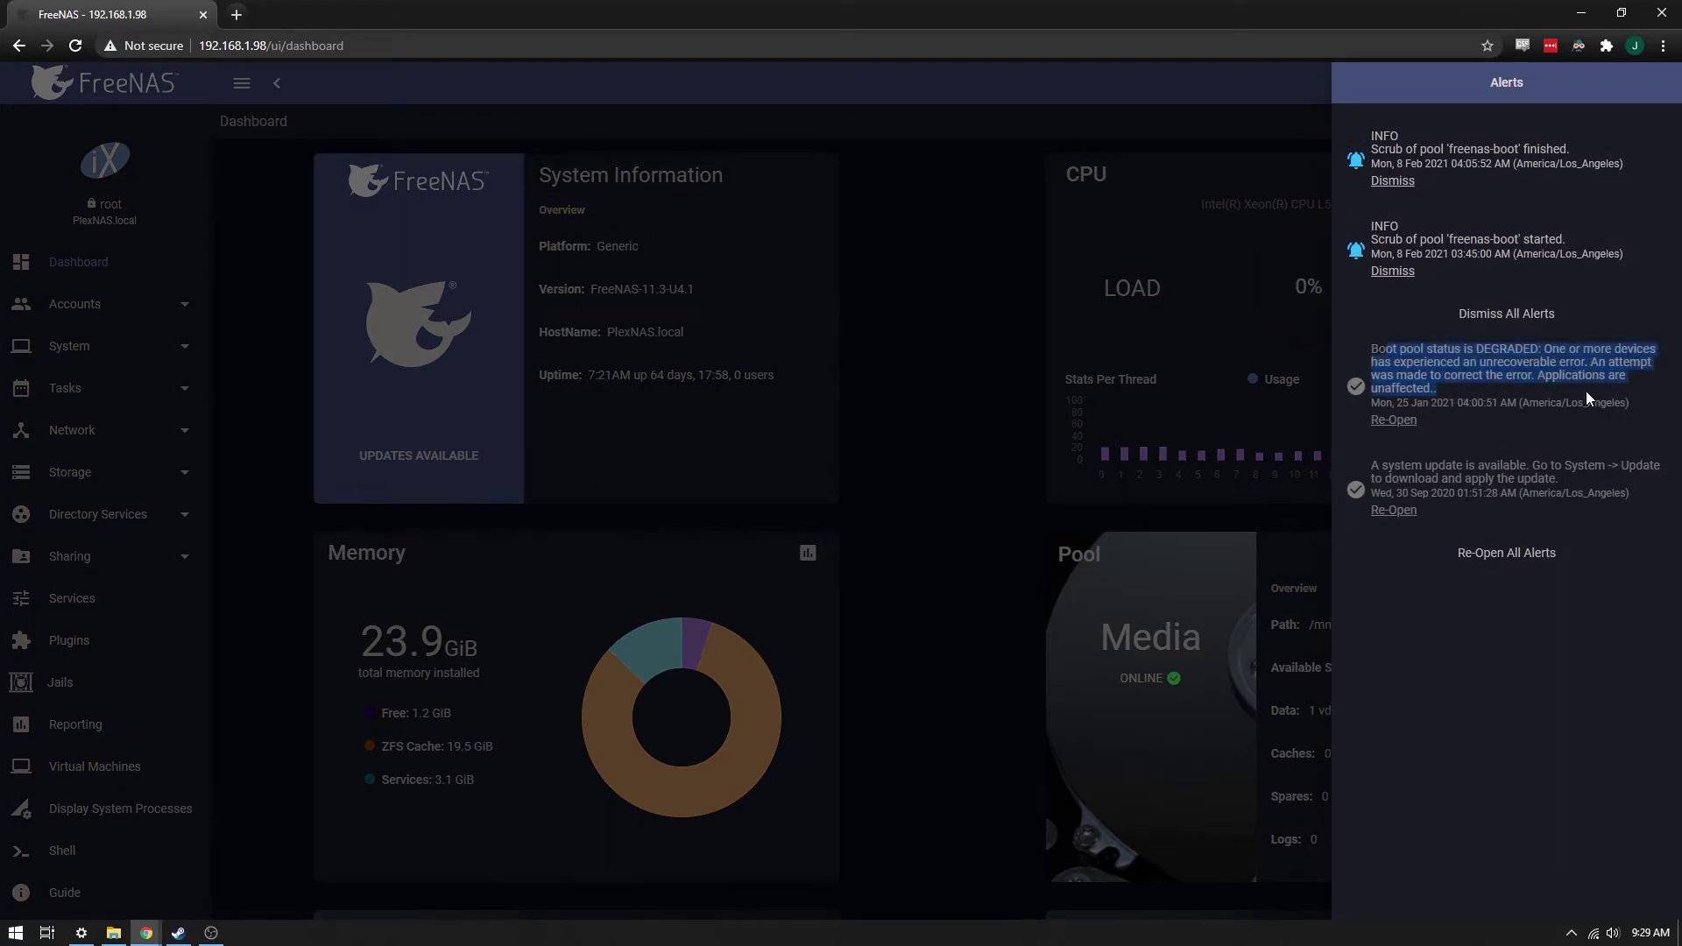
{"action": "left_click", "coordinate": [864, 388]}
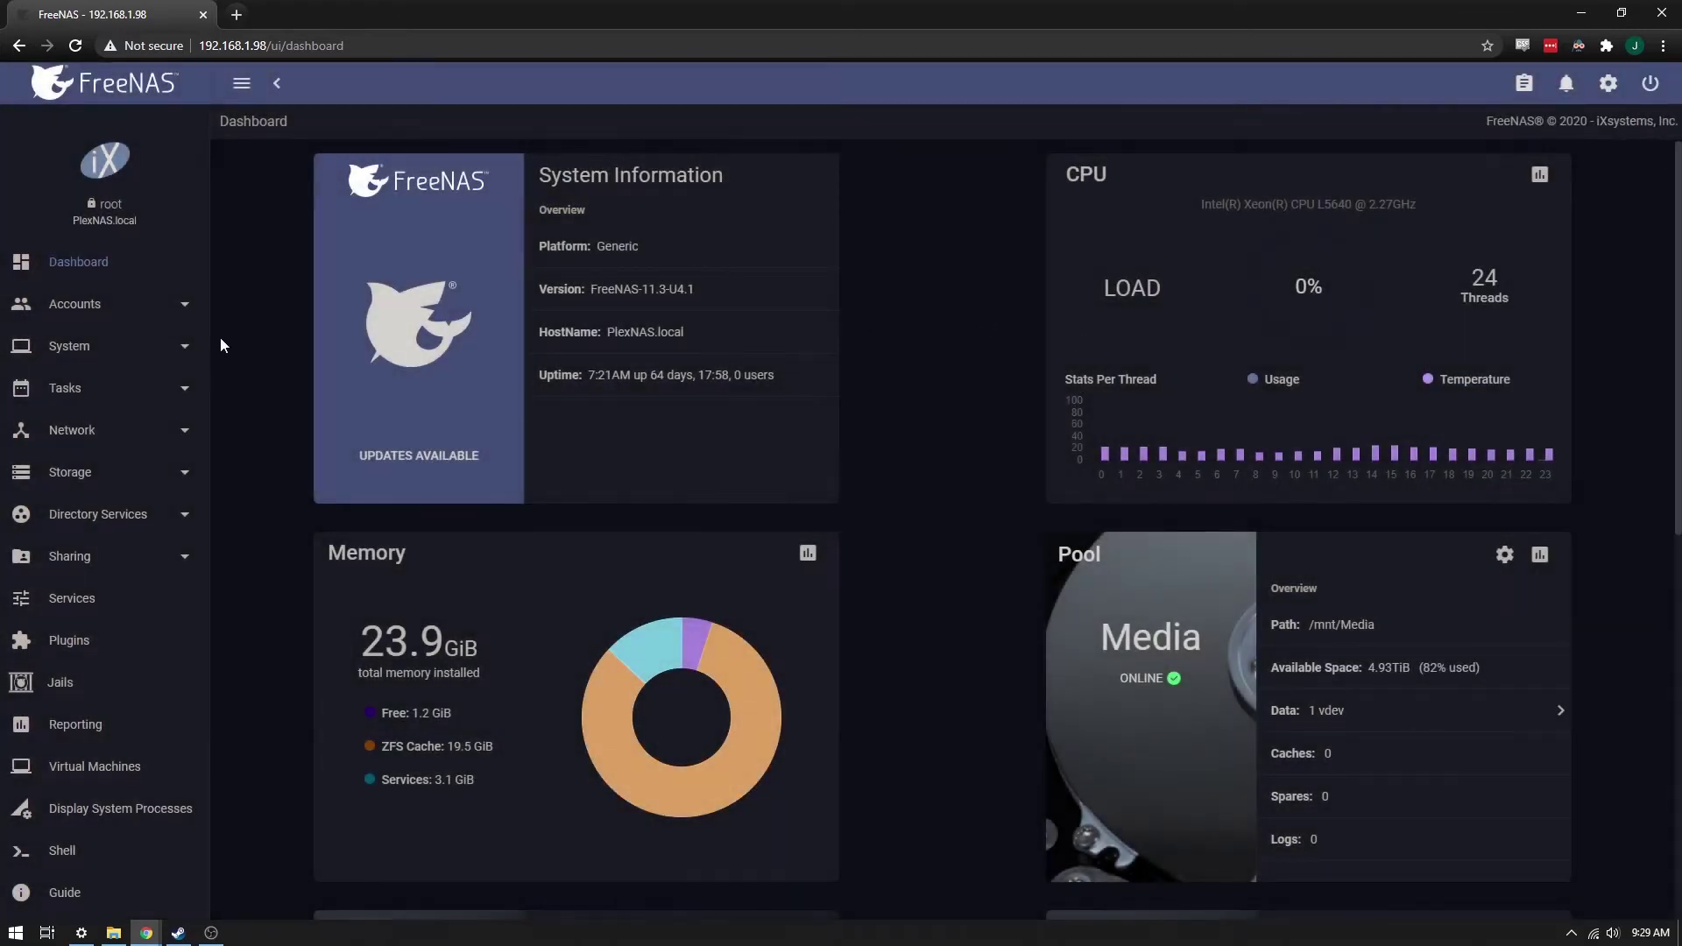
{"action": "left_click", "coordinate": [92, 348]}
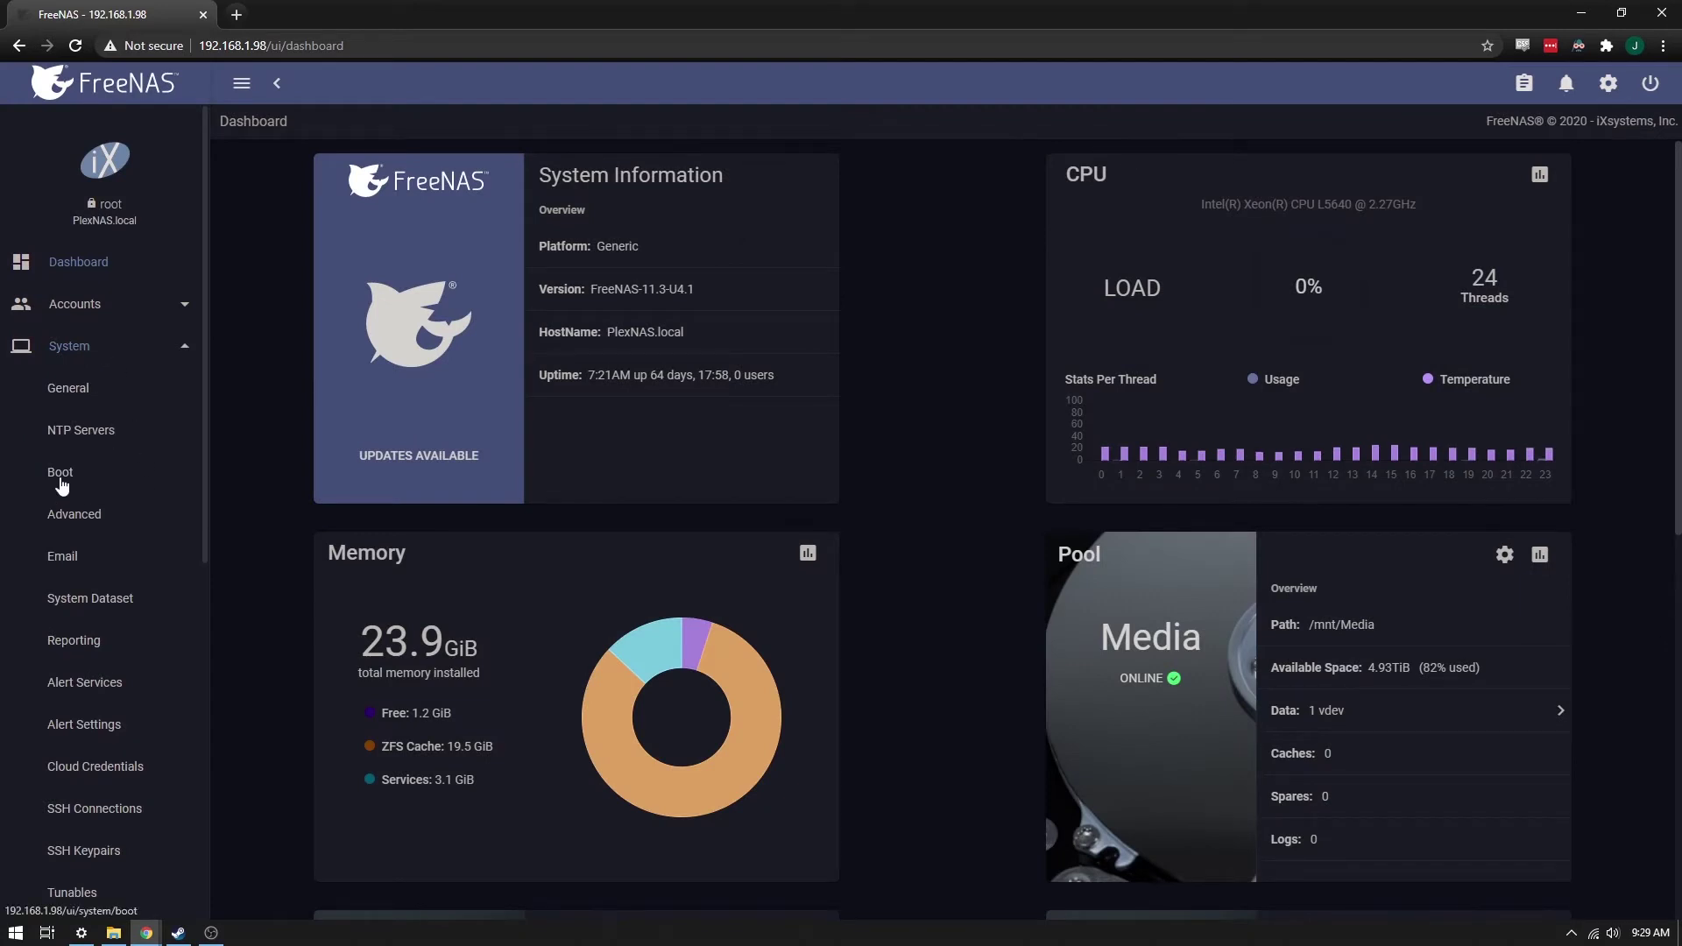
{"action": "left_click", "coordinate": [60, 478]}
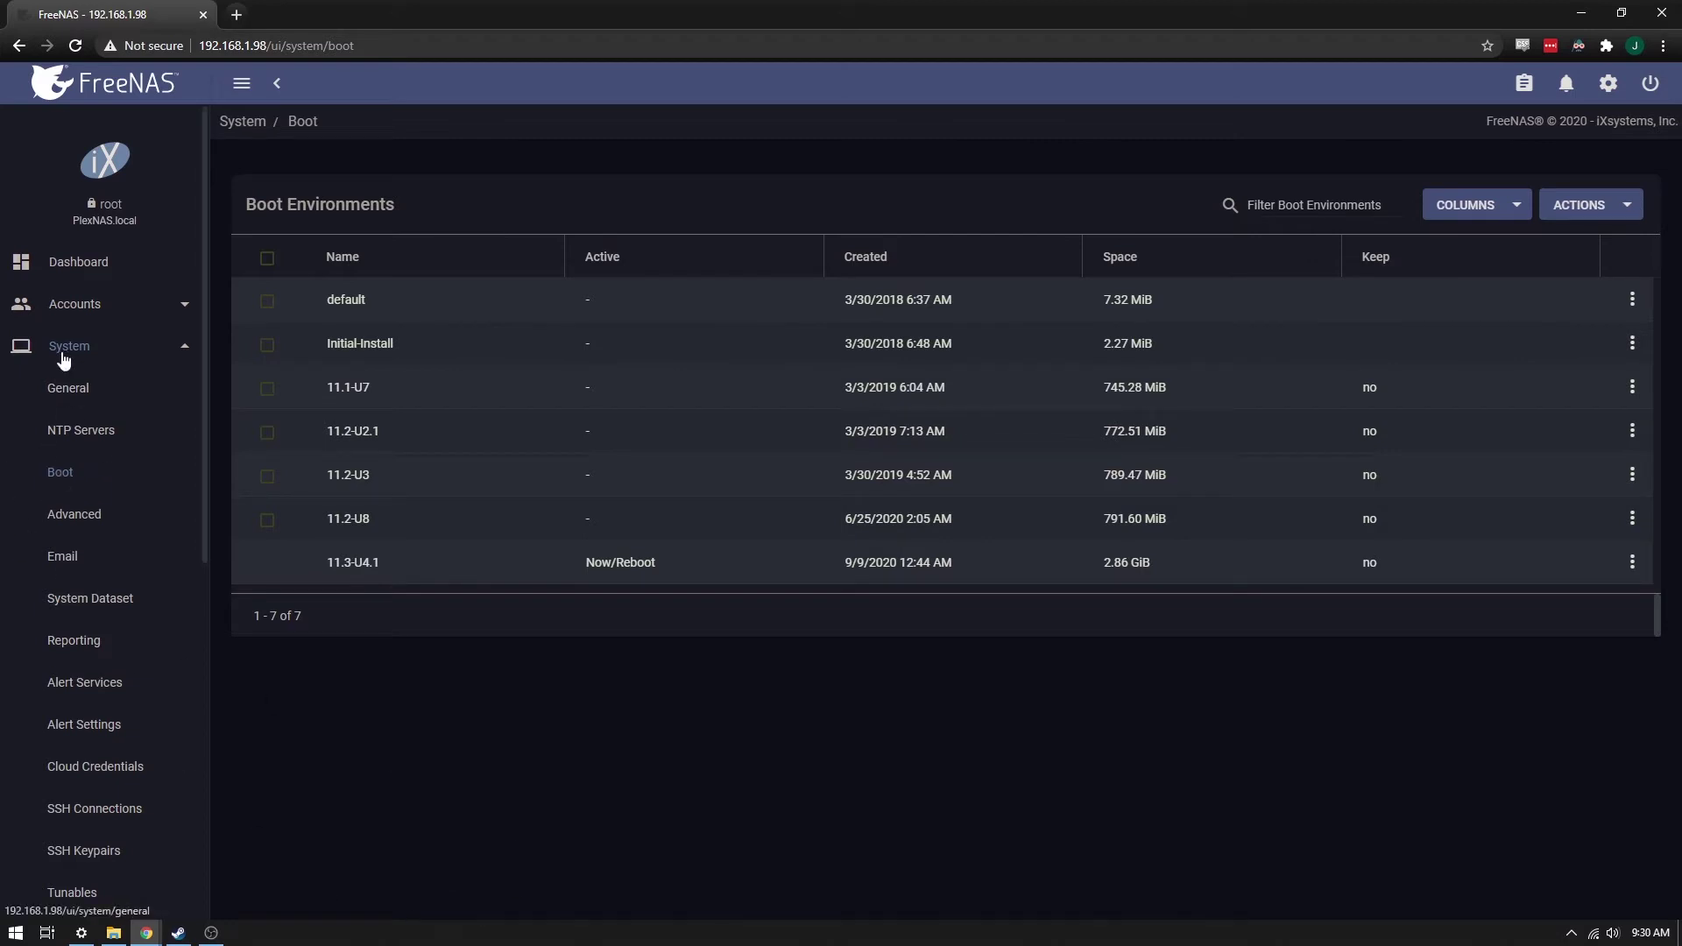
Step: Show Boot Pool Status and note degraded /dev/da6p2 with 91 checksum errors
{"action": "left_click", "coordinate": [1615, 204]}
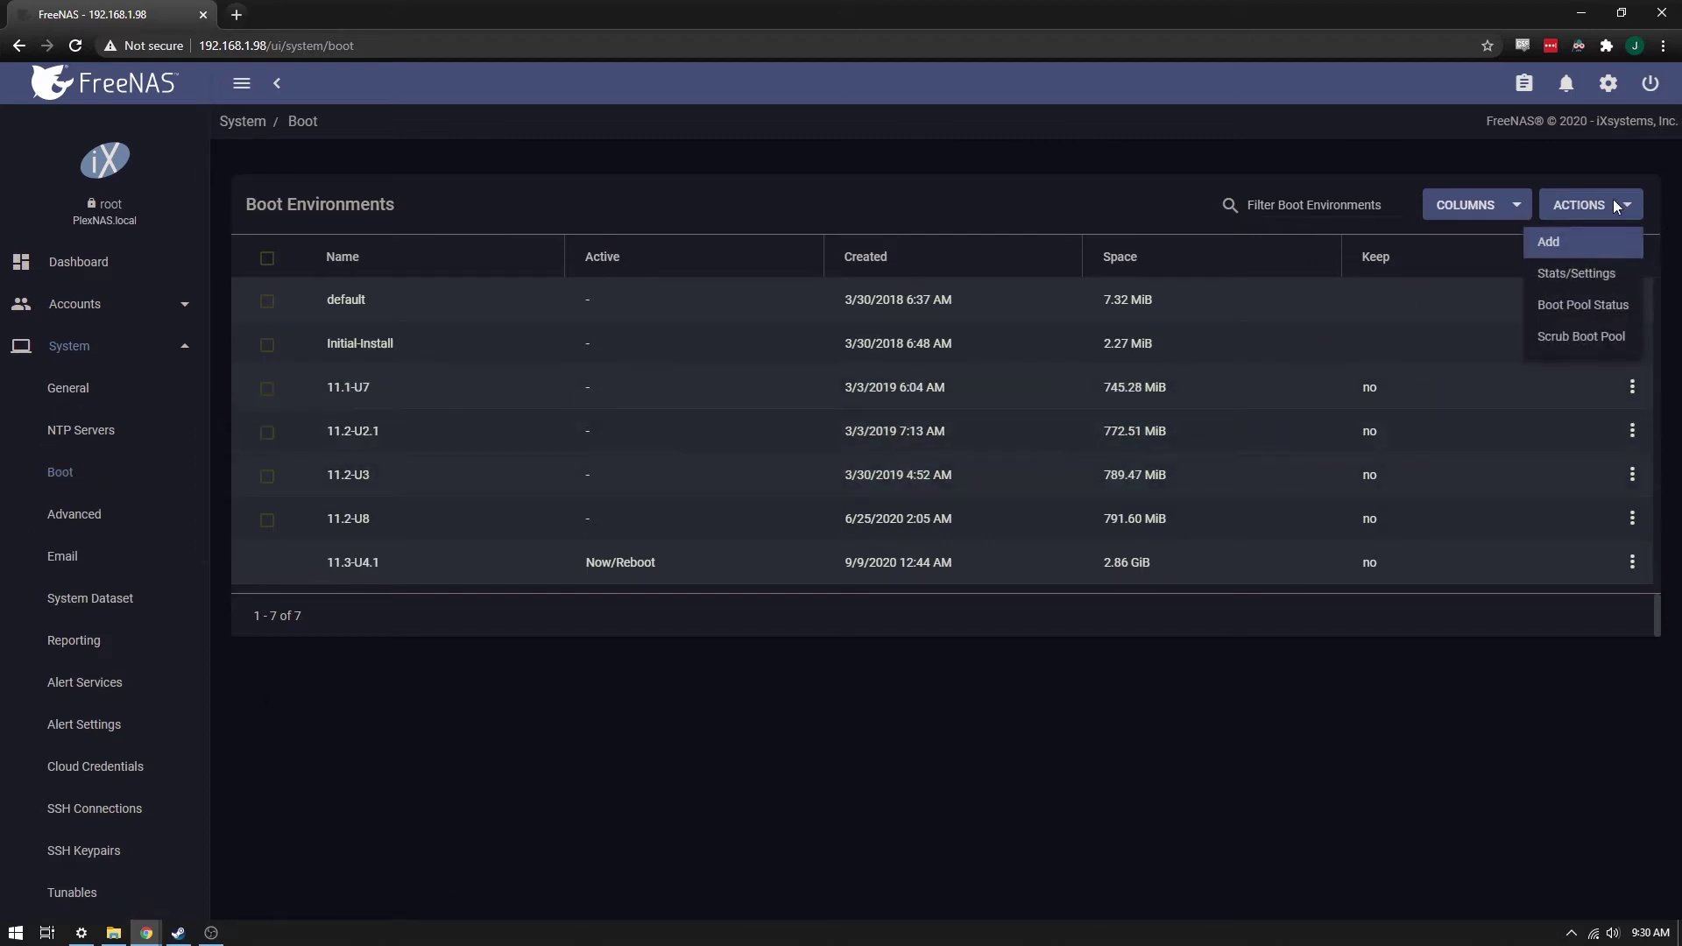
{"action": "left_click", "coordinate": [1570, 310]}
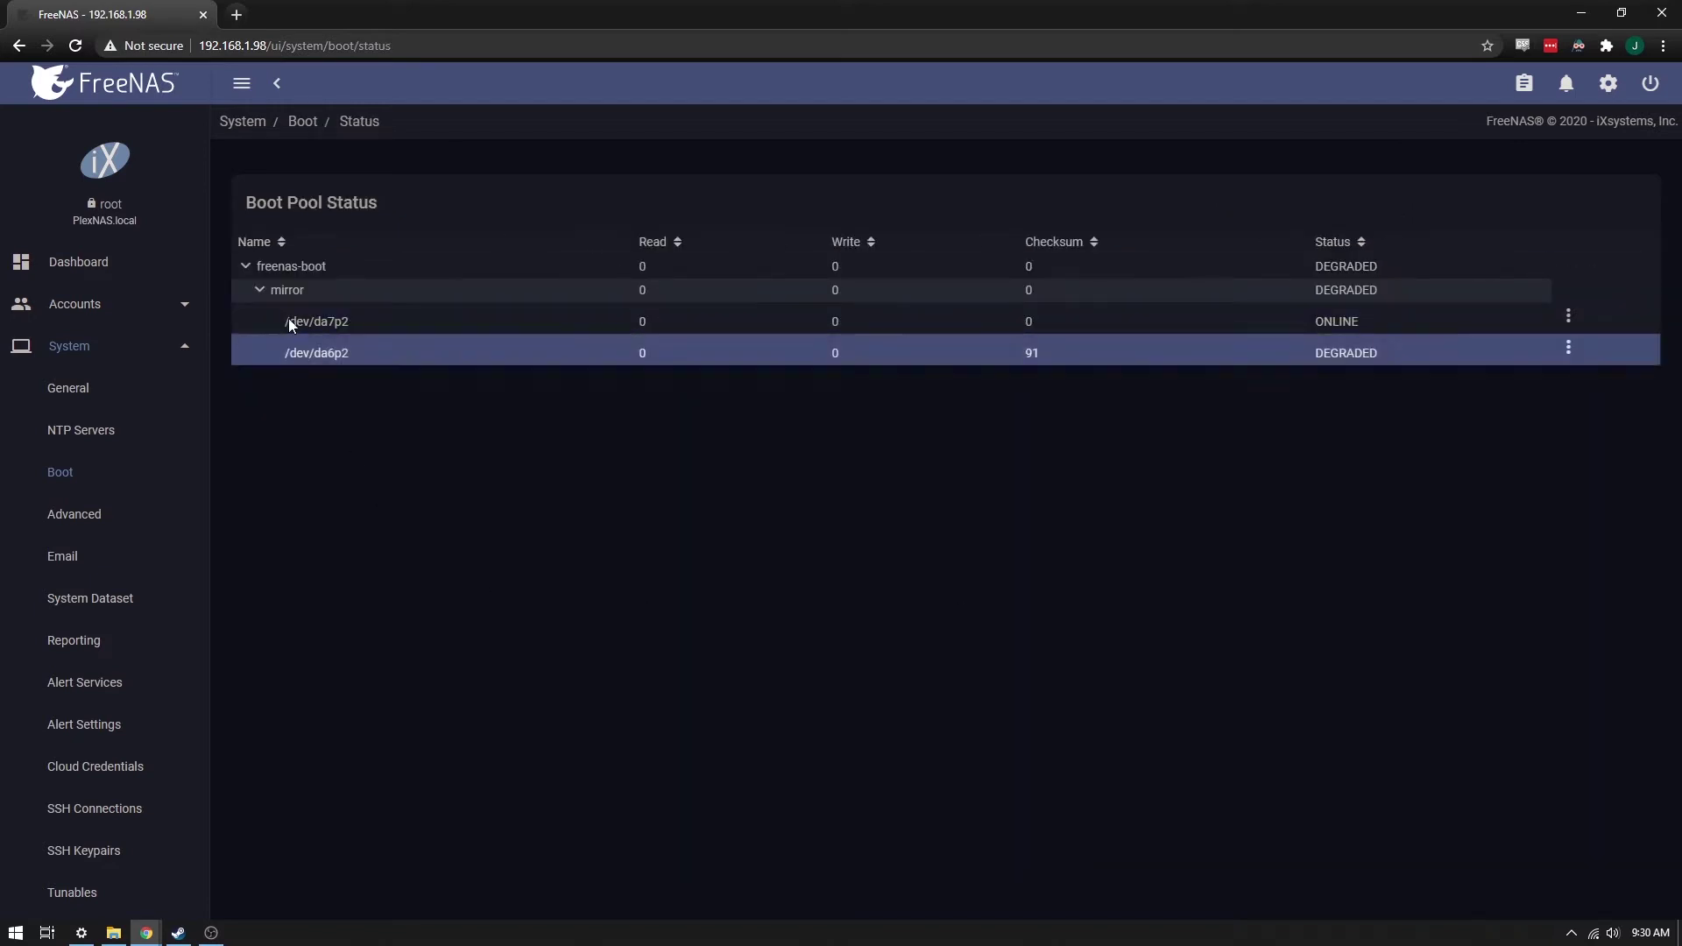
{"action": "left_click", "coordinate": [990, 357]}
{"action": "double_click", "coordinate": [1031, 352]}
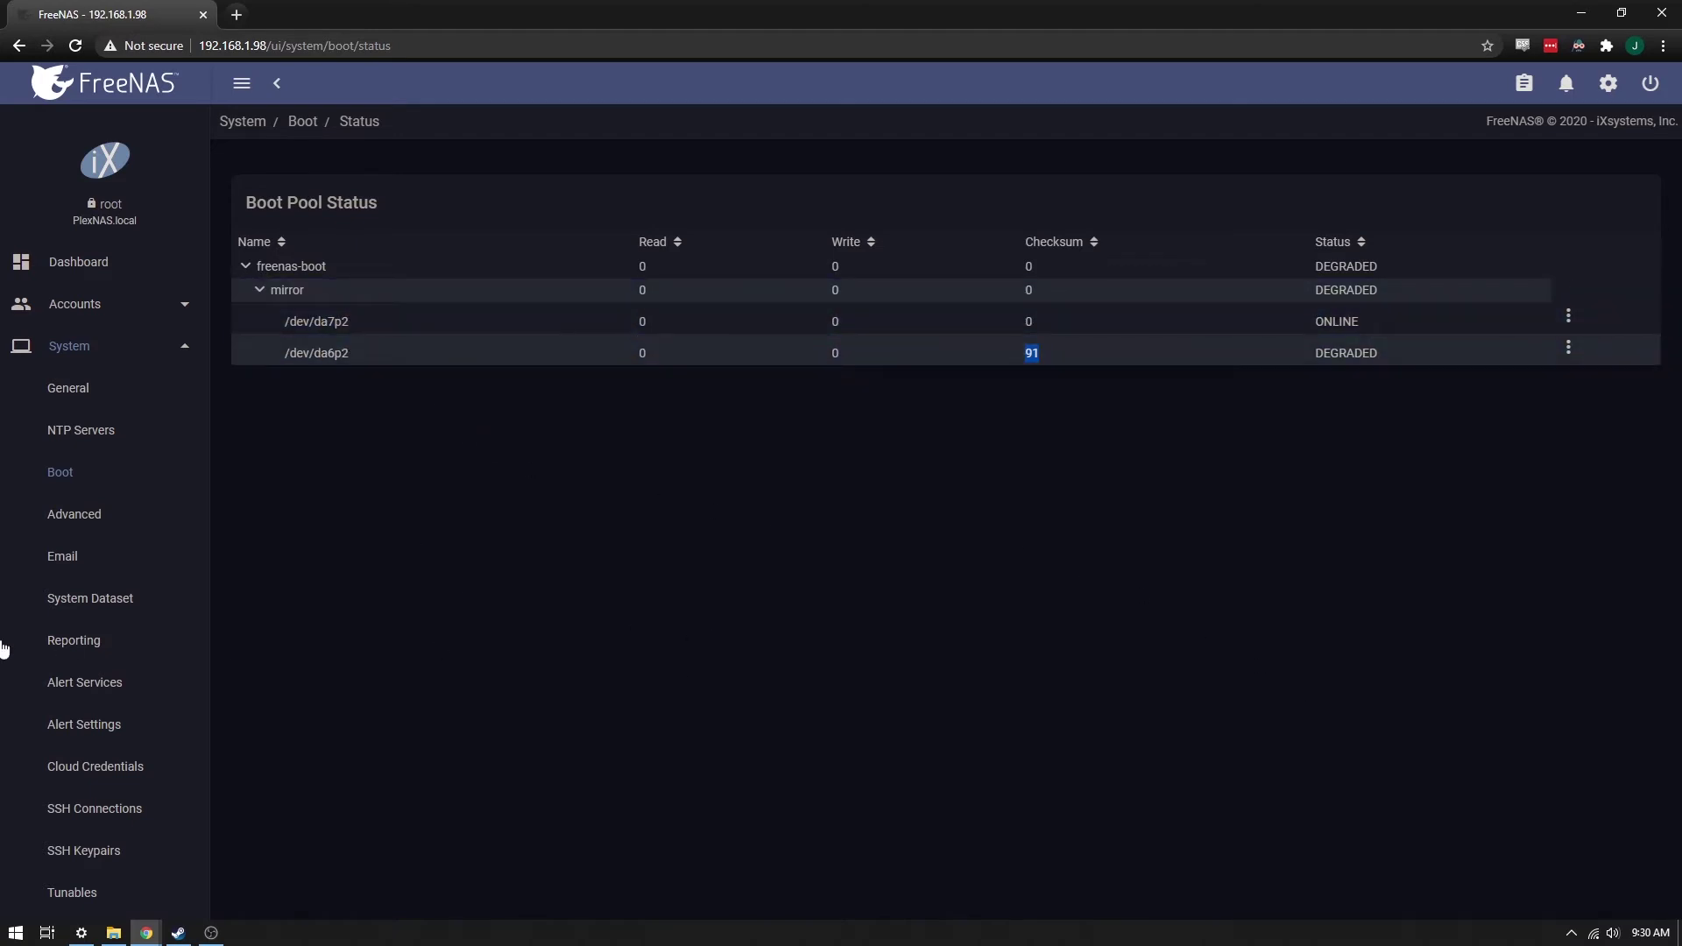
{"action": "scroll", "coordinate": [87, 734], "scroll_direction": "down", "scroll_amount": 3}
{"action": "scroll", "coordinate": [120, 501], "scroll_direction": "down", "scroll_amount": 5}
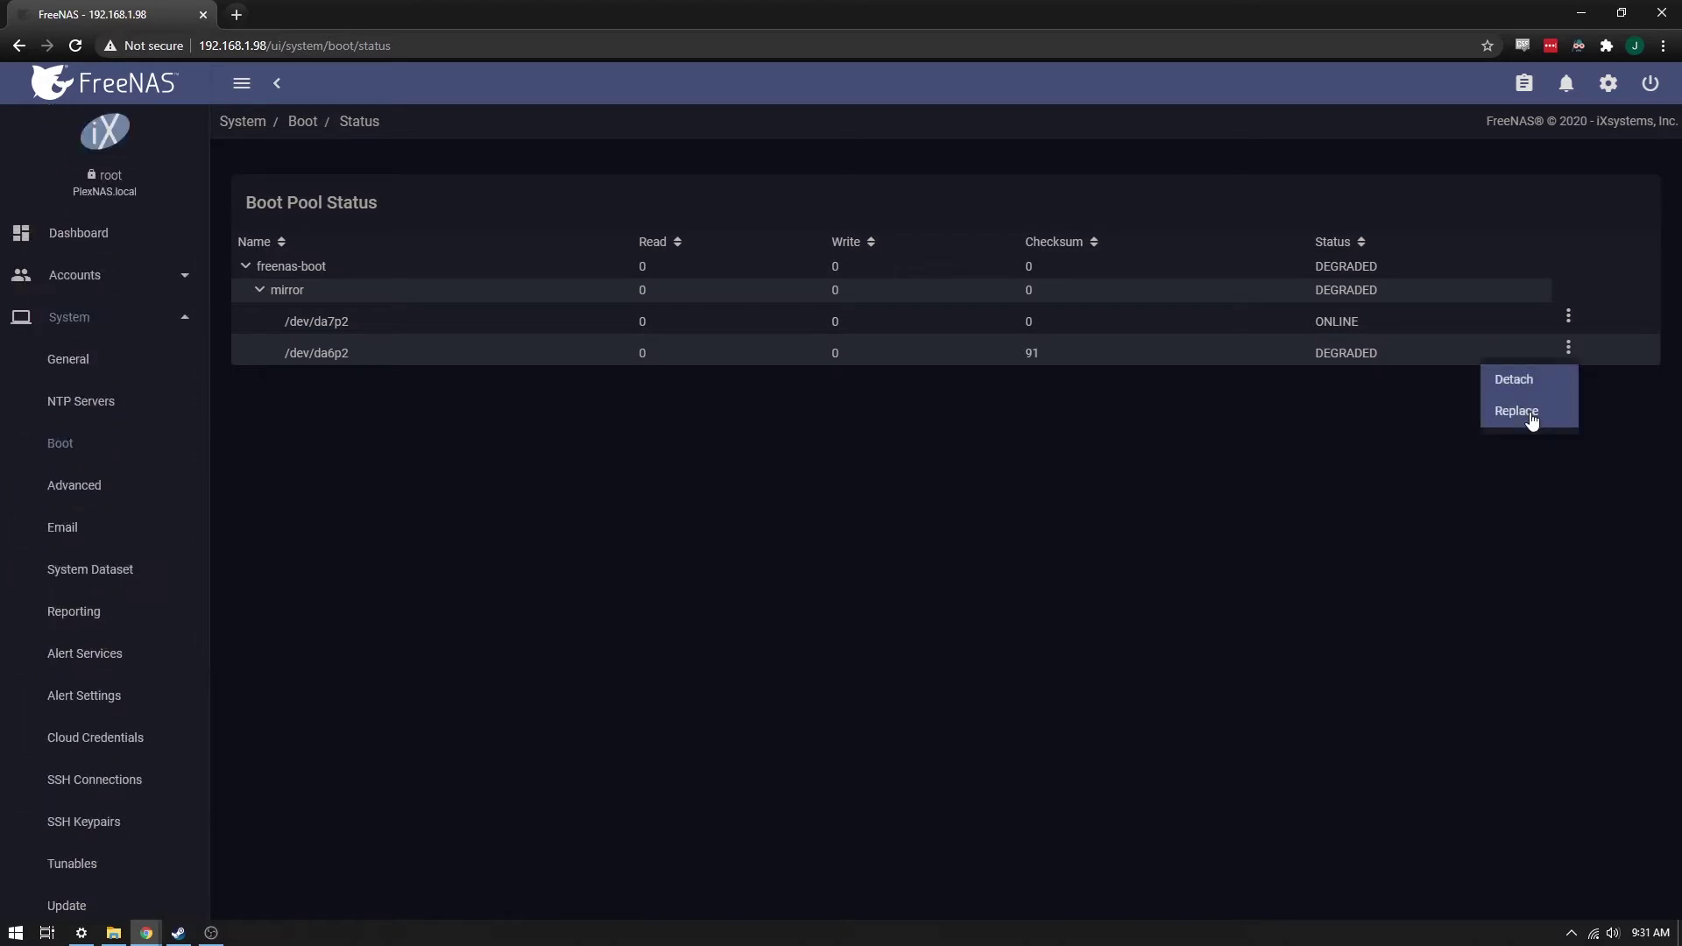
Step: Start replacing /dev/da6p2 and try da8 in the Member Disk list without saving
{"action": "left_click", "coordinate": [1530, 413]}
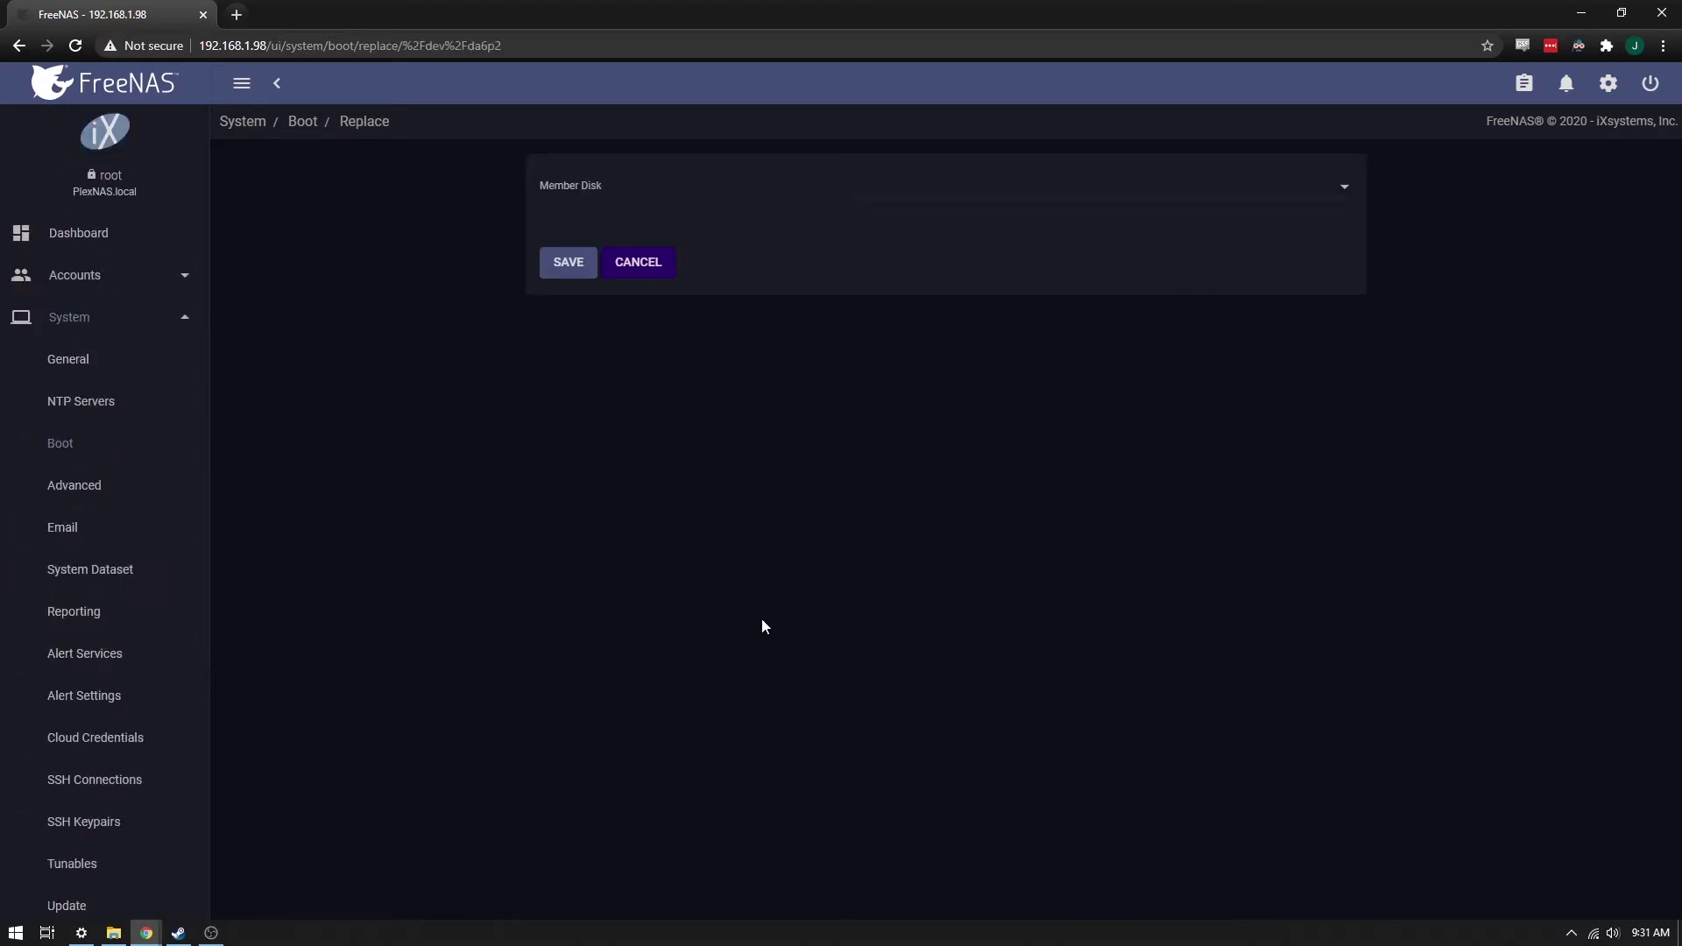
{"action": "left_click", "coordinate": [661, 194]}
{"action": "left_click", "coordinate": [535, 196]}
{"action": "left_click", "coordinate": [533, 196]}
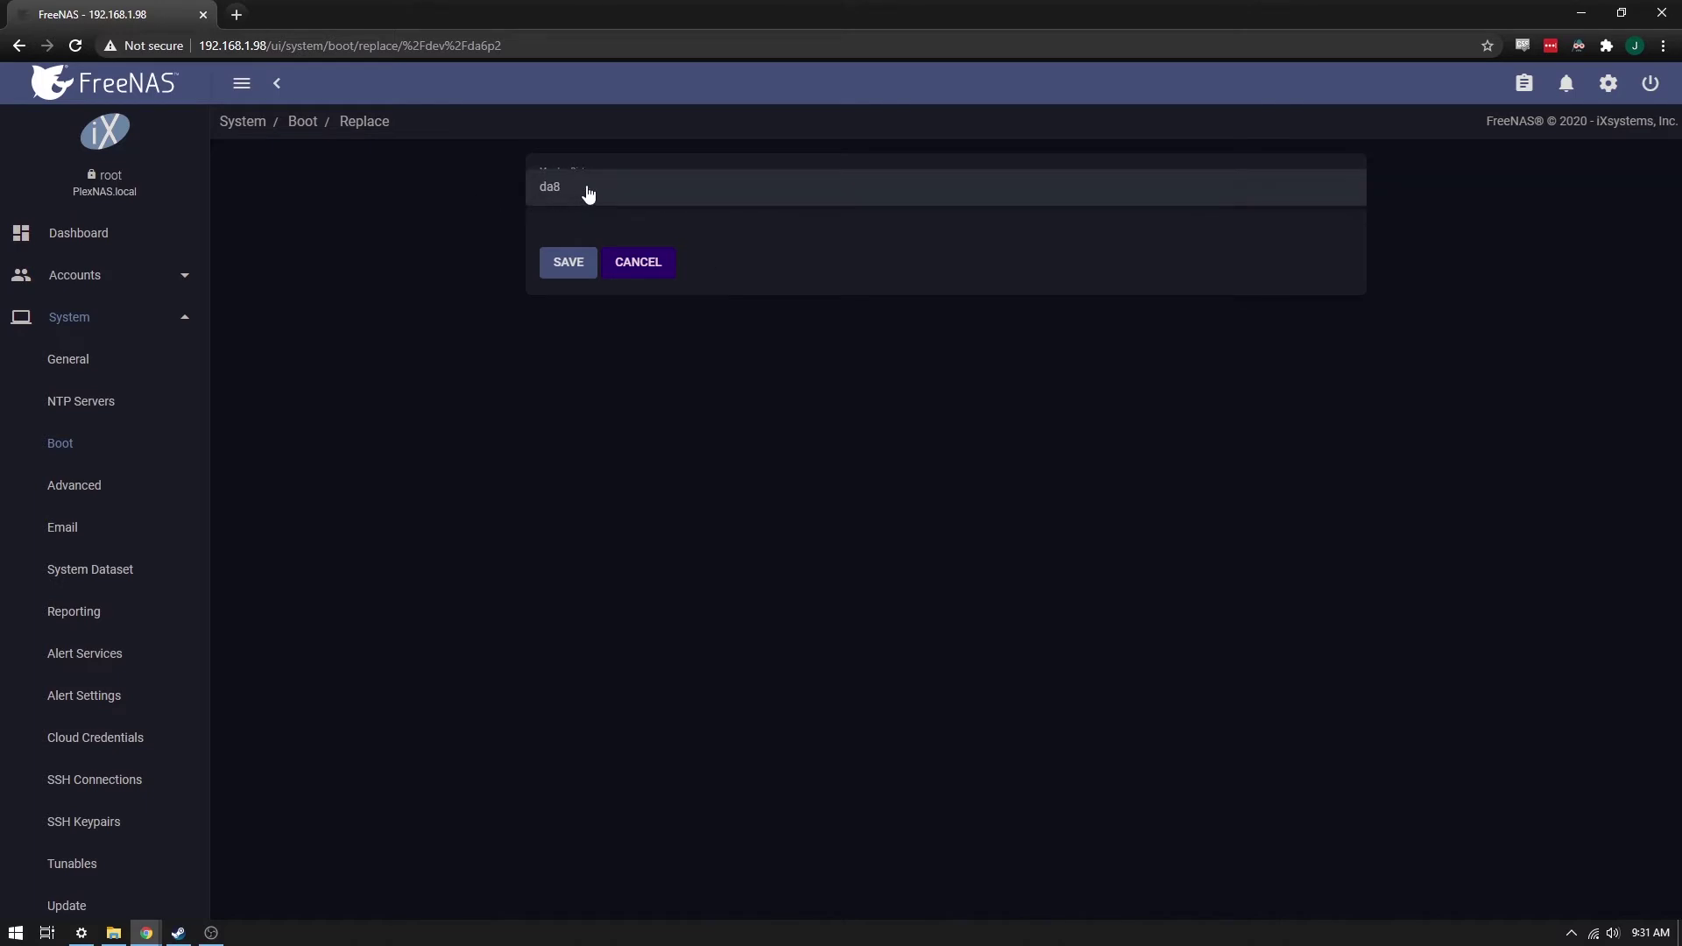
{"action": "left_click", "coordinate": [559, 196]}
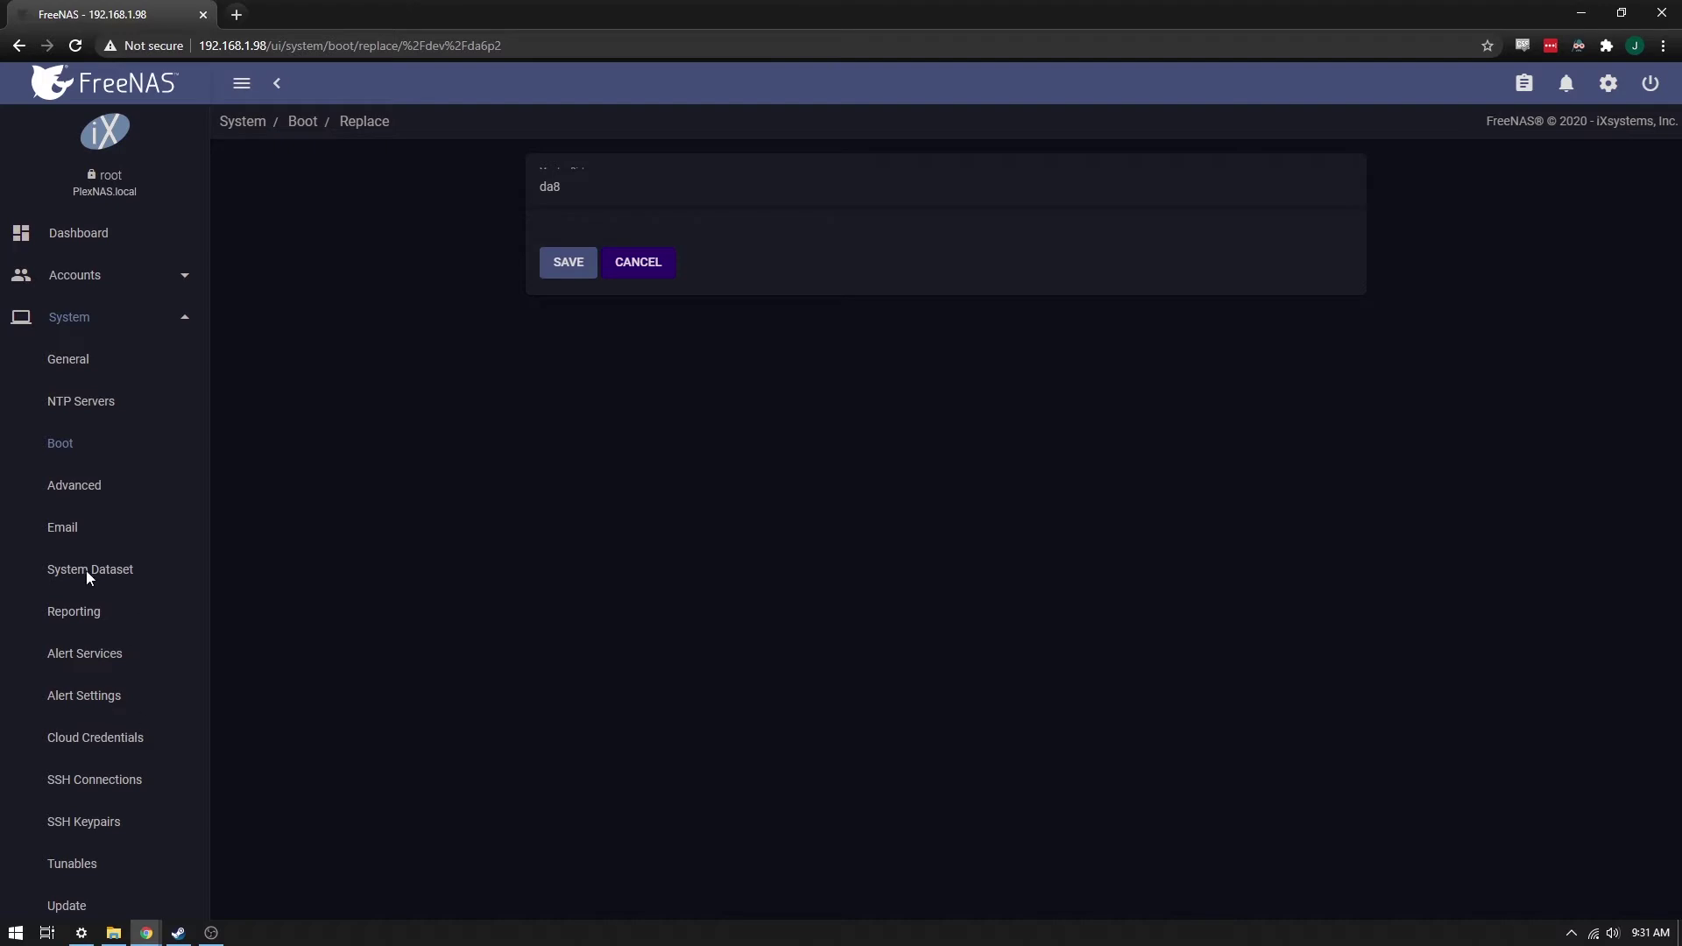
{"action": "left_click", "coordinate": [99, 323]}
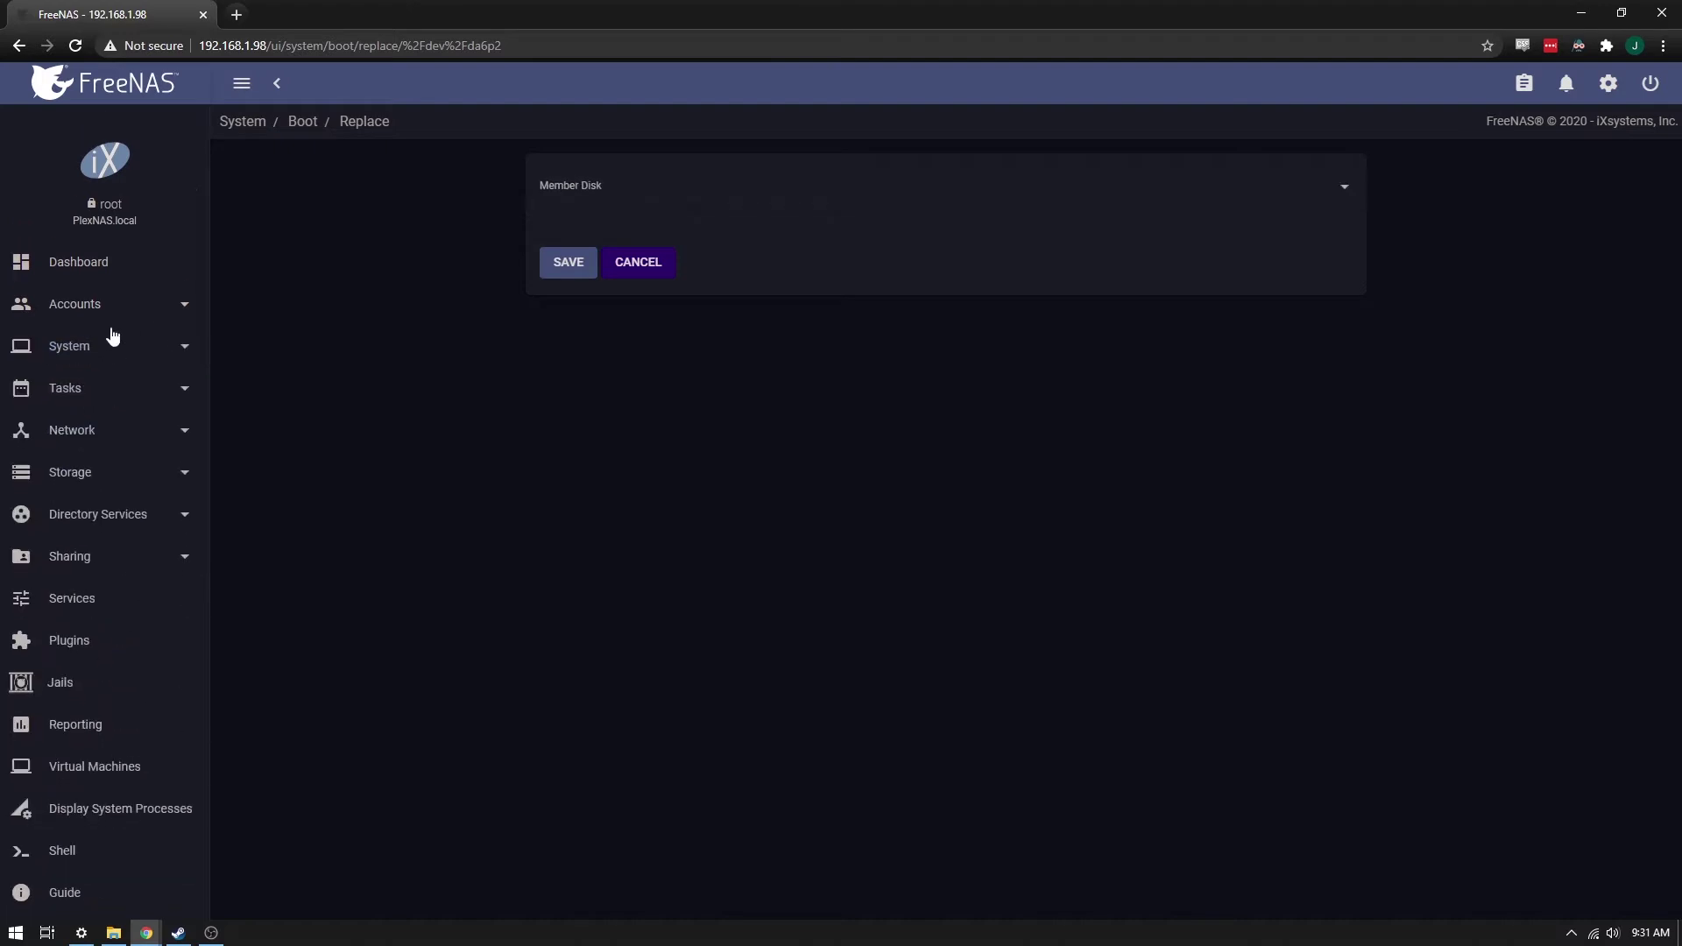
Step: Confirm in Storage › Disks that da8 is Unused, then return to System › Boot
{"action": "left_click", "coordinate": [83, 473]}
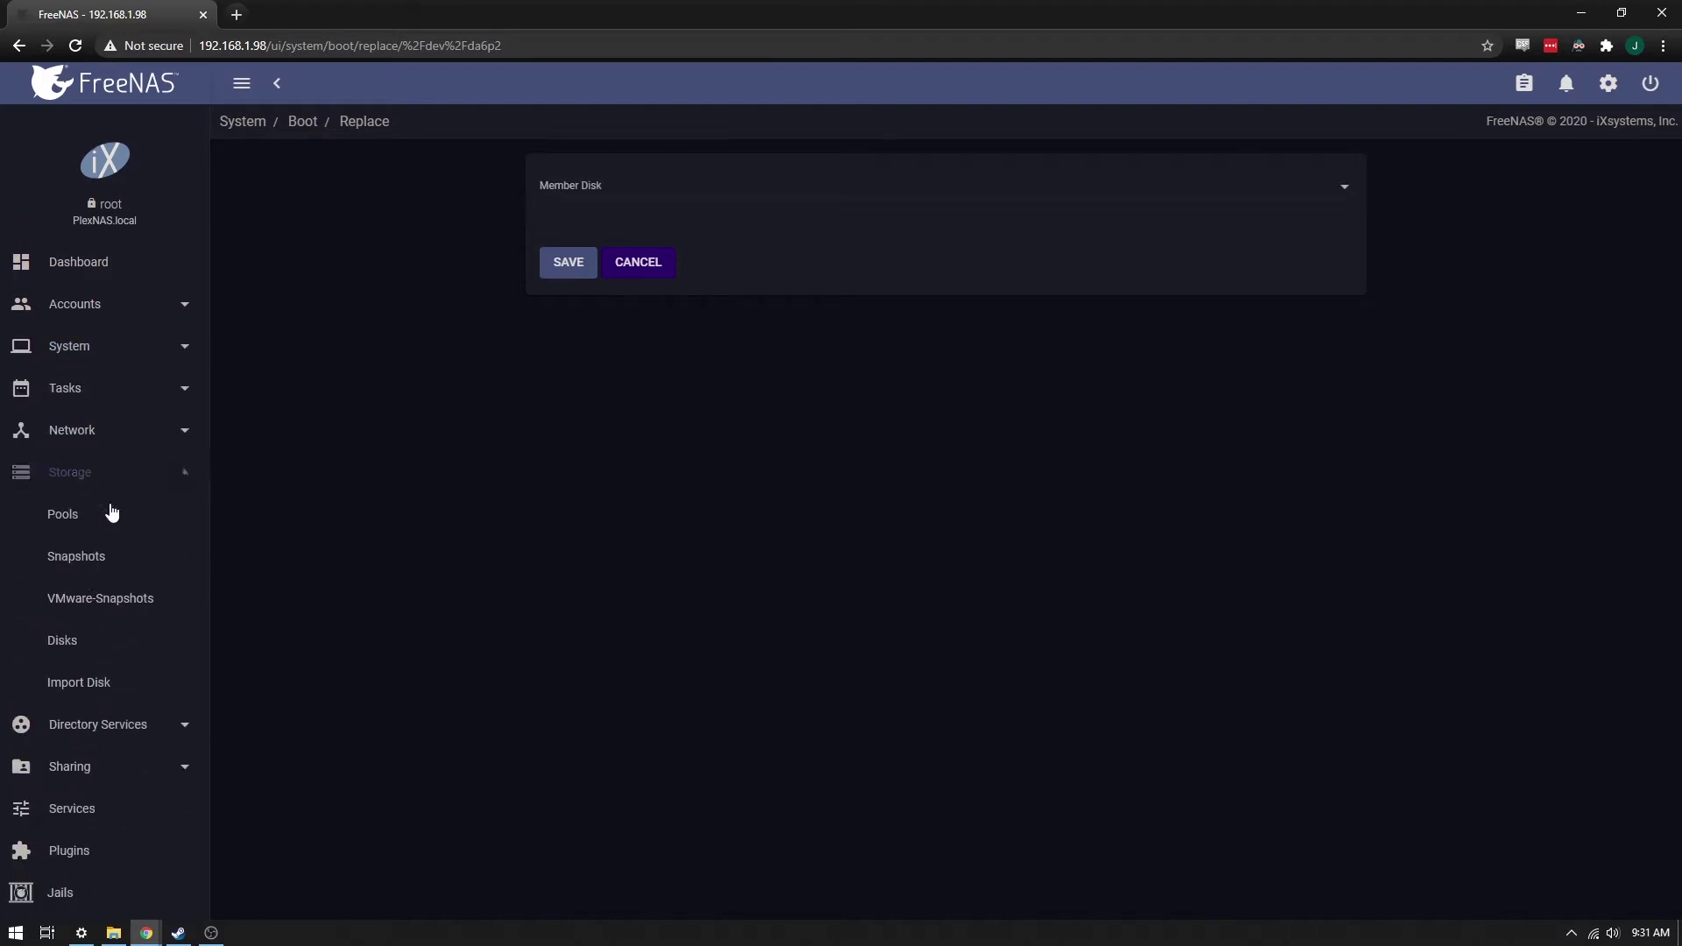
{"action": "left_click", "coordinate": [63, 640]}
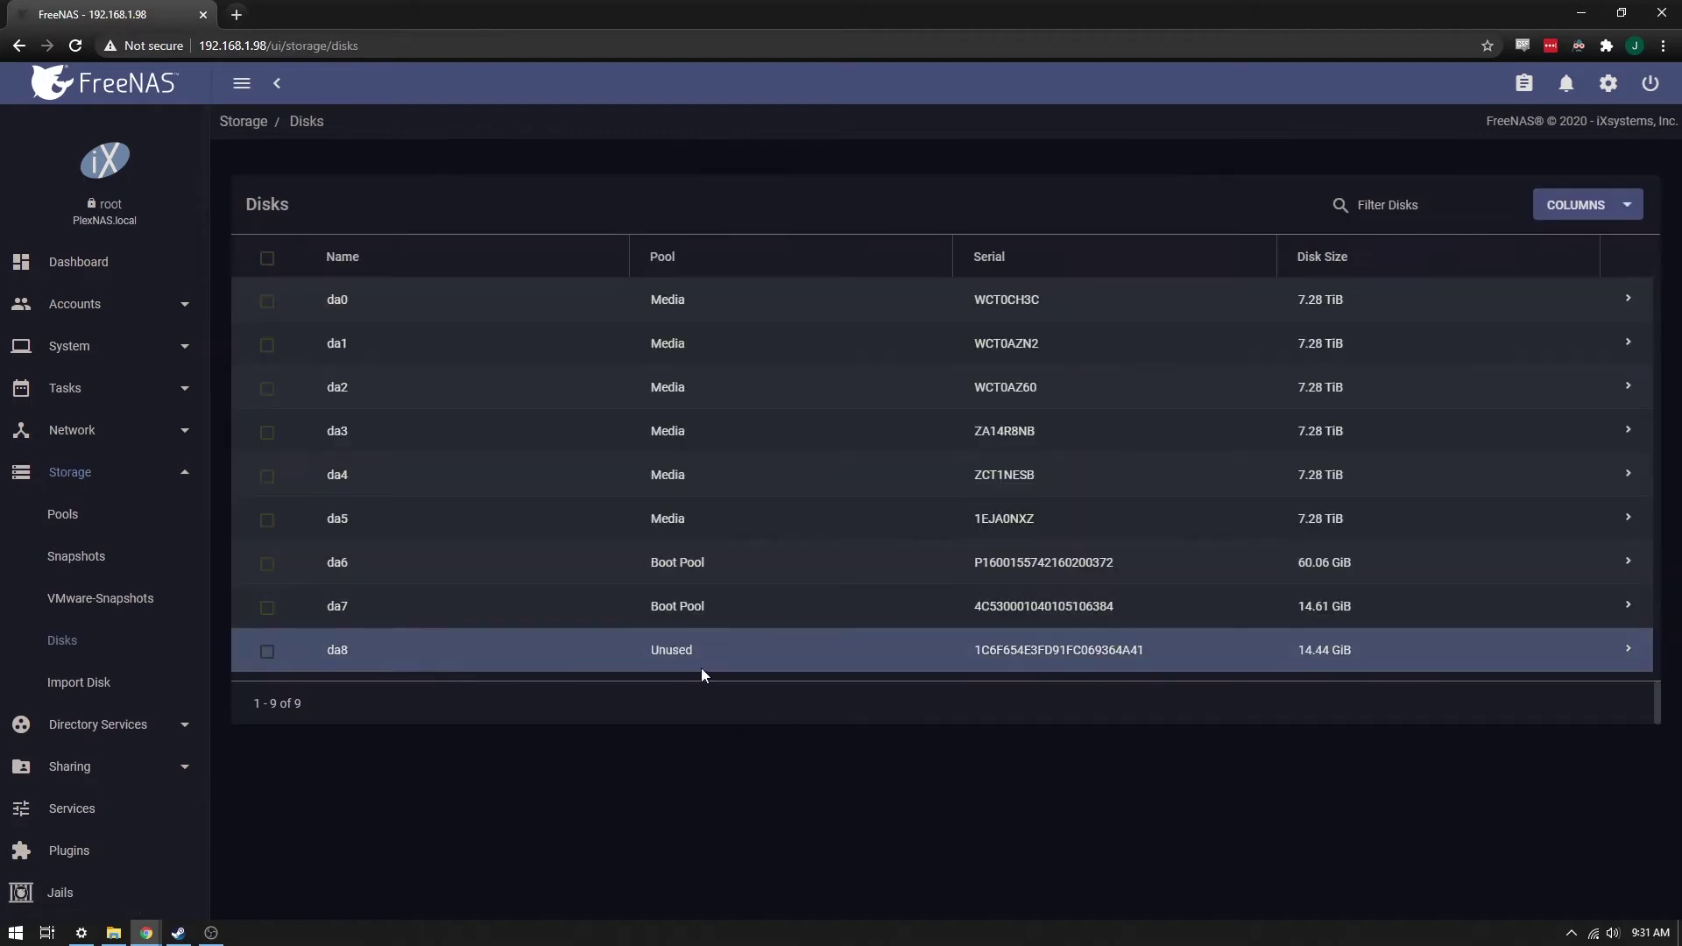
{"action": "double_click", "coordinate": [675, 654]}
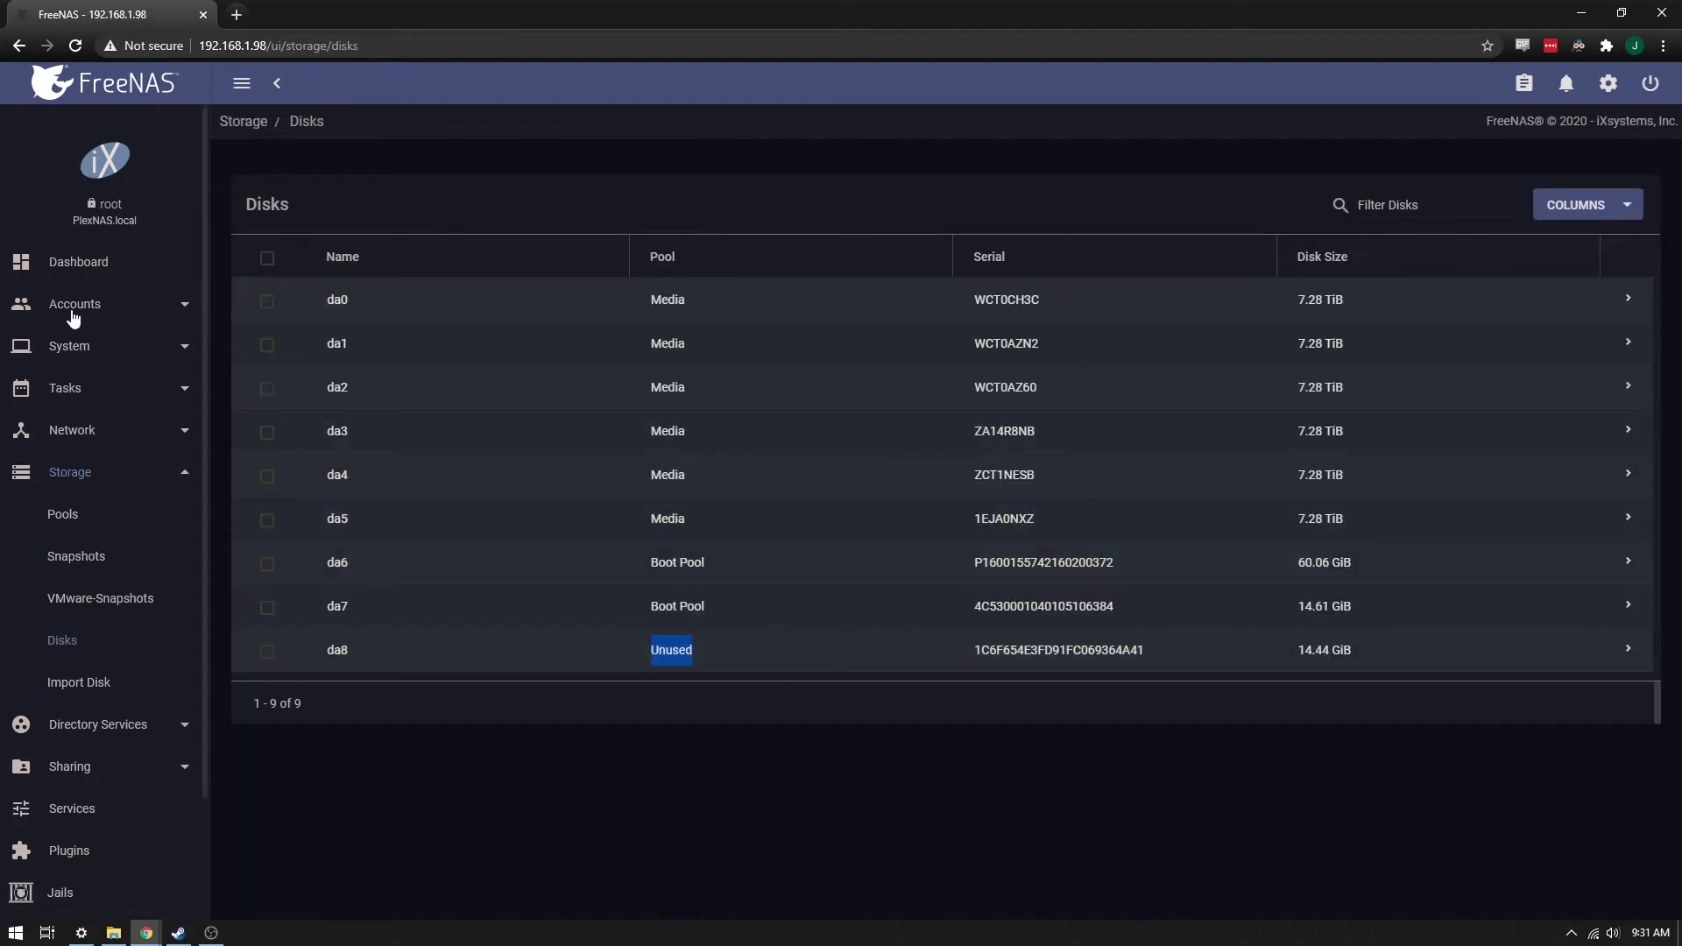
{"action": "left_click", "coordinate": [91, 350]}
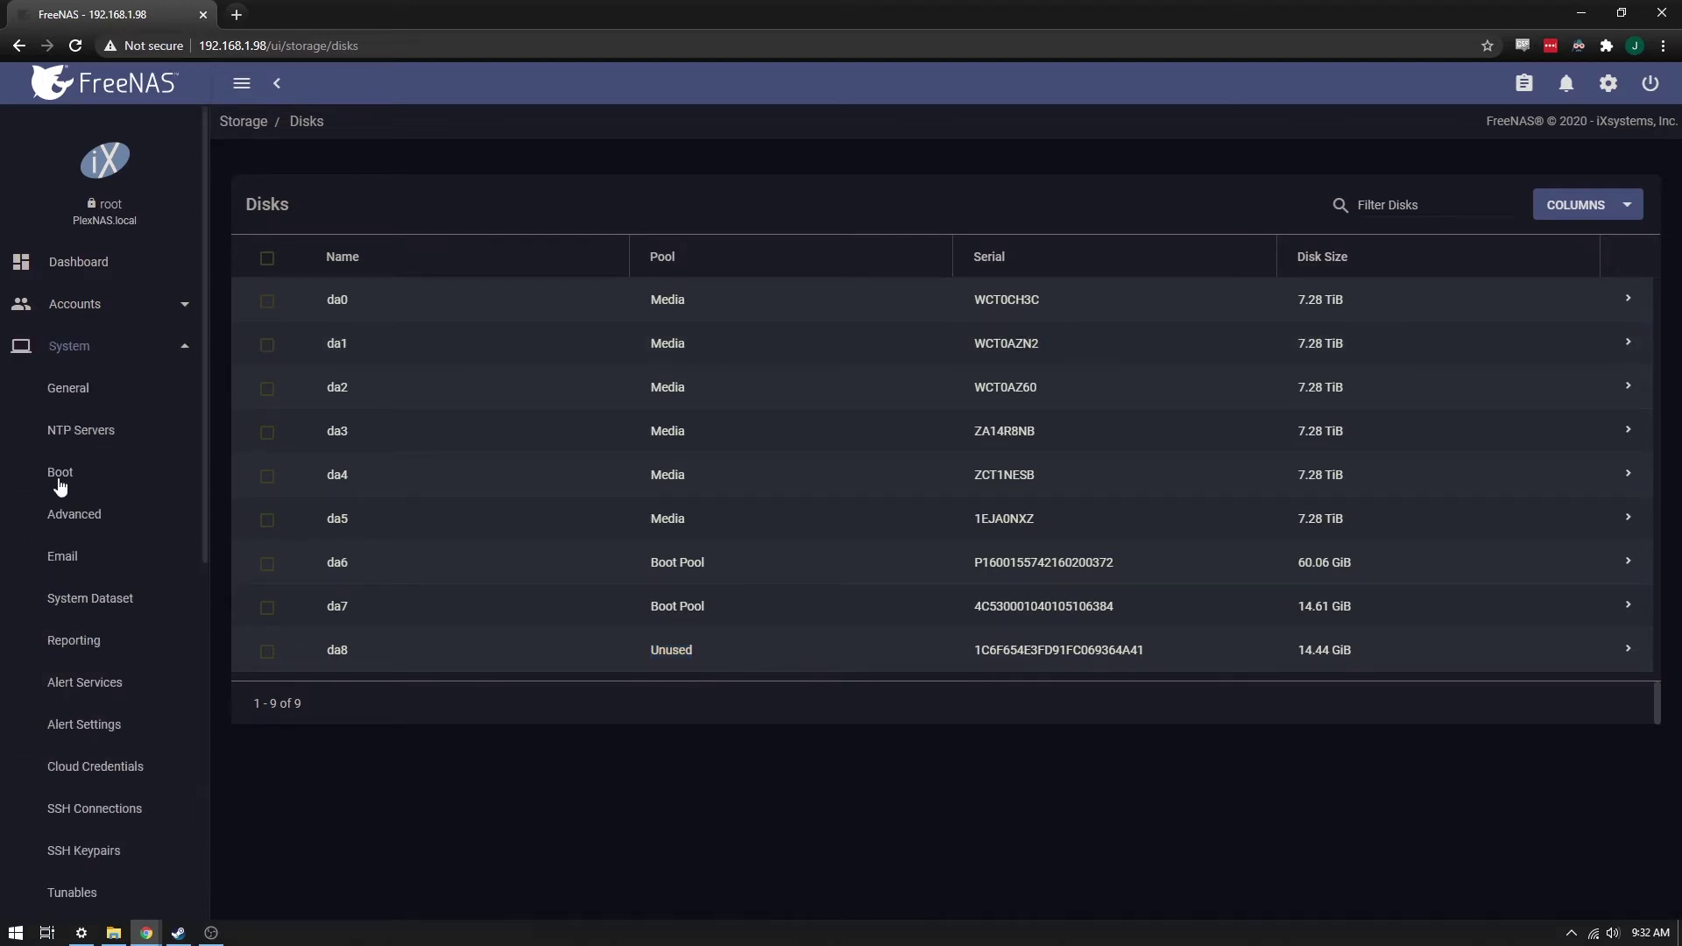
{"action": "left_click", "coordinate": [58, 477]}
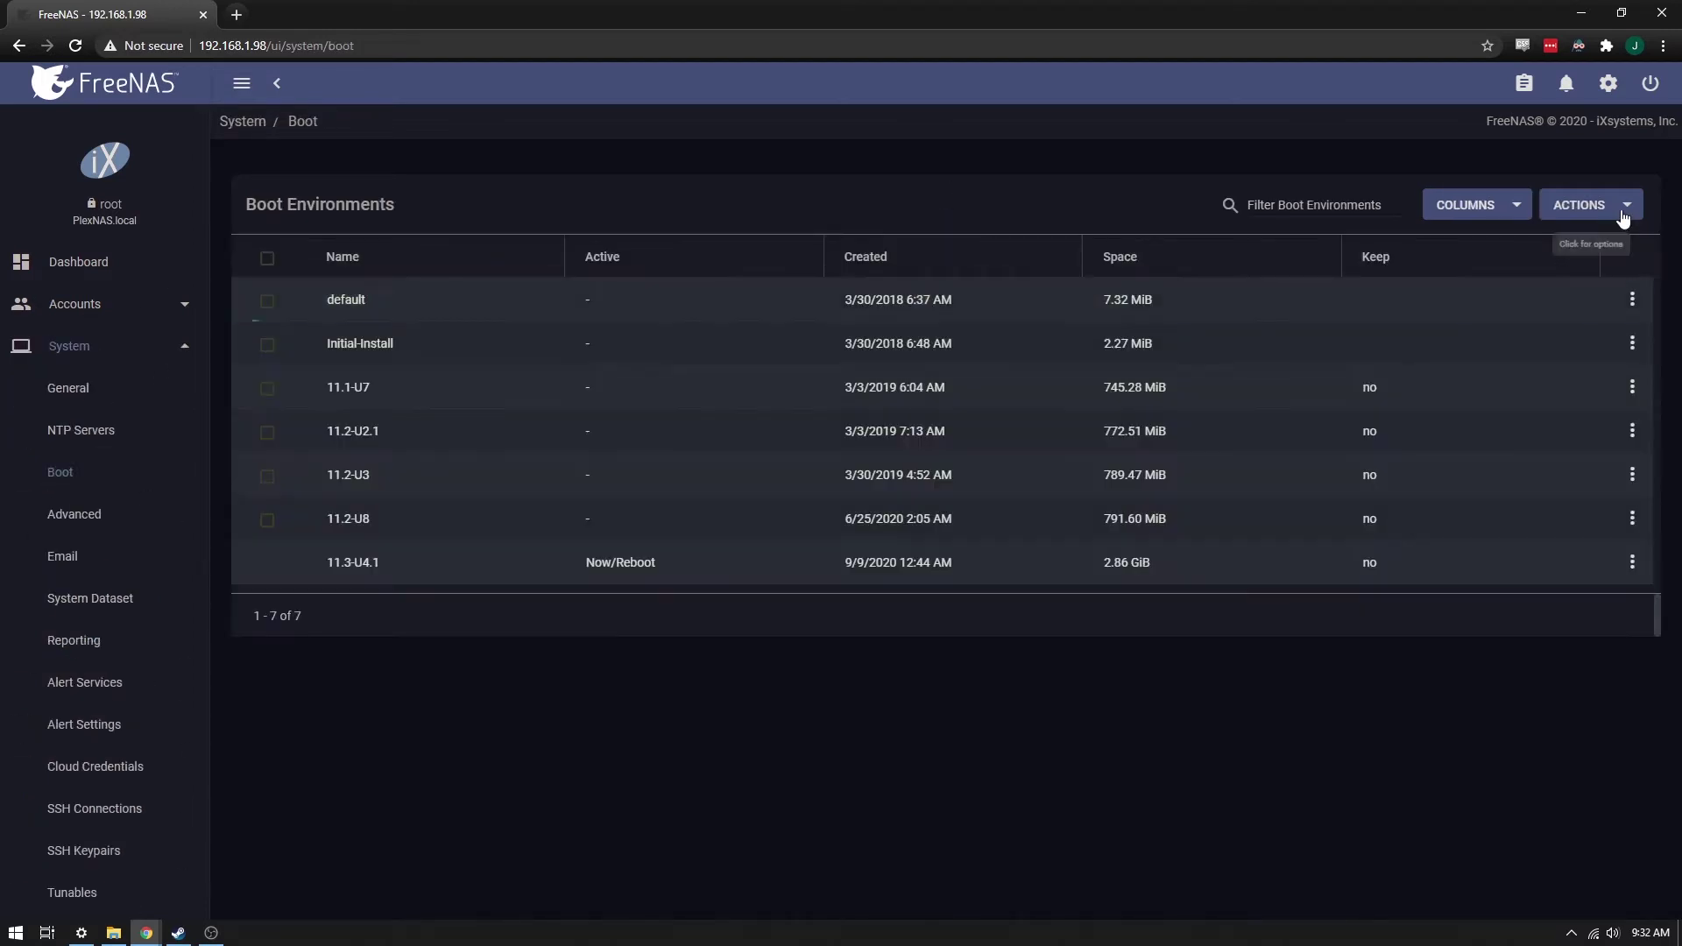
Step: From Boot Pool Status, replace /dev/da6p2 with member disk da8 and save
{"action": "left_click", "coordinate": [1620, 208]}
{"action": "left_click", "coordinate": [1569, 306]}
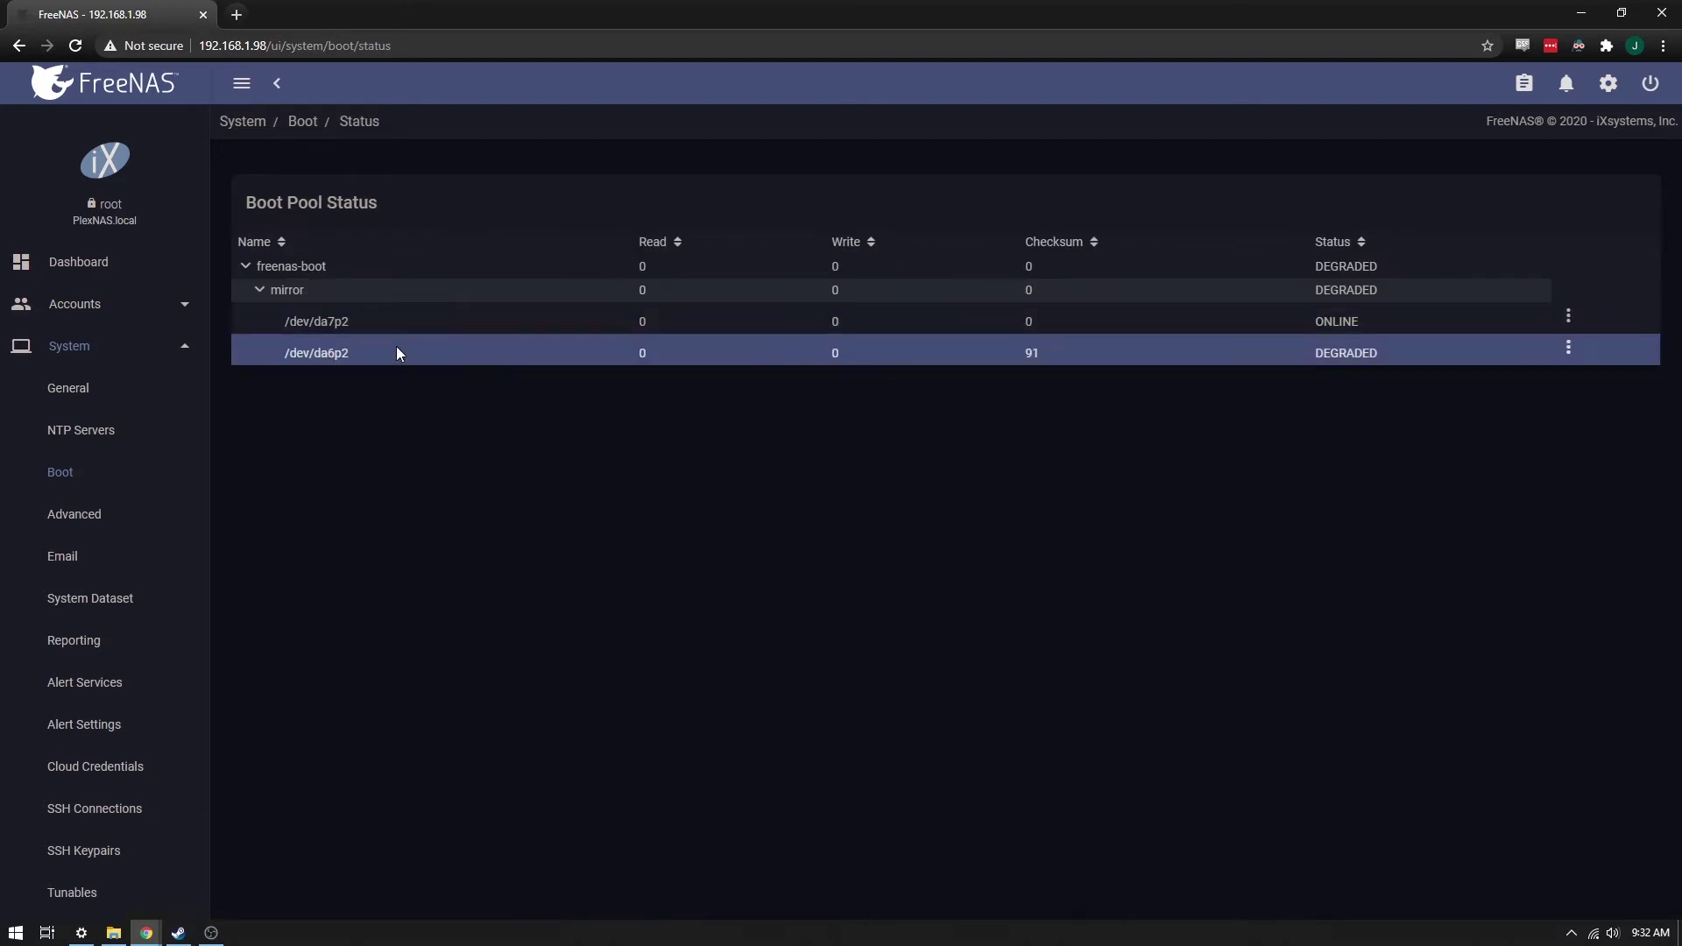
{"action": "left_click", "coordinate": [1569, 353]}
{"action": "left_click", "coordinate": [1524, 410]}
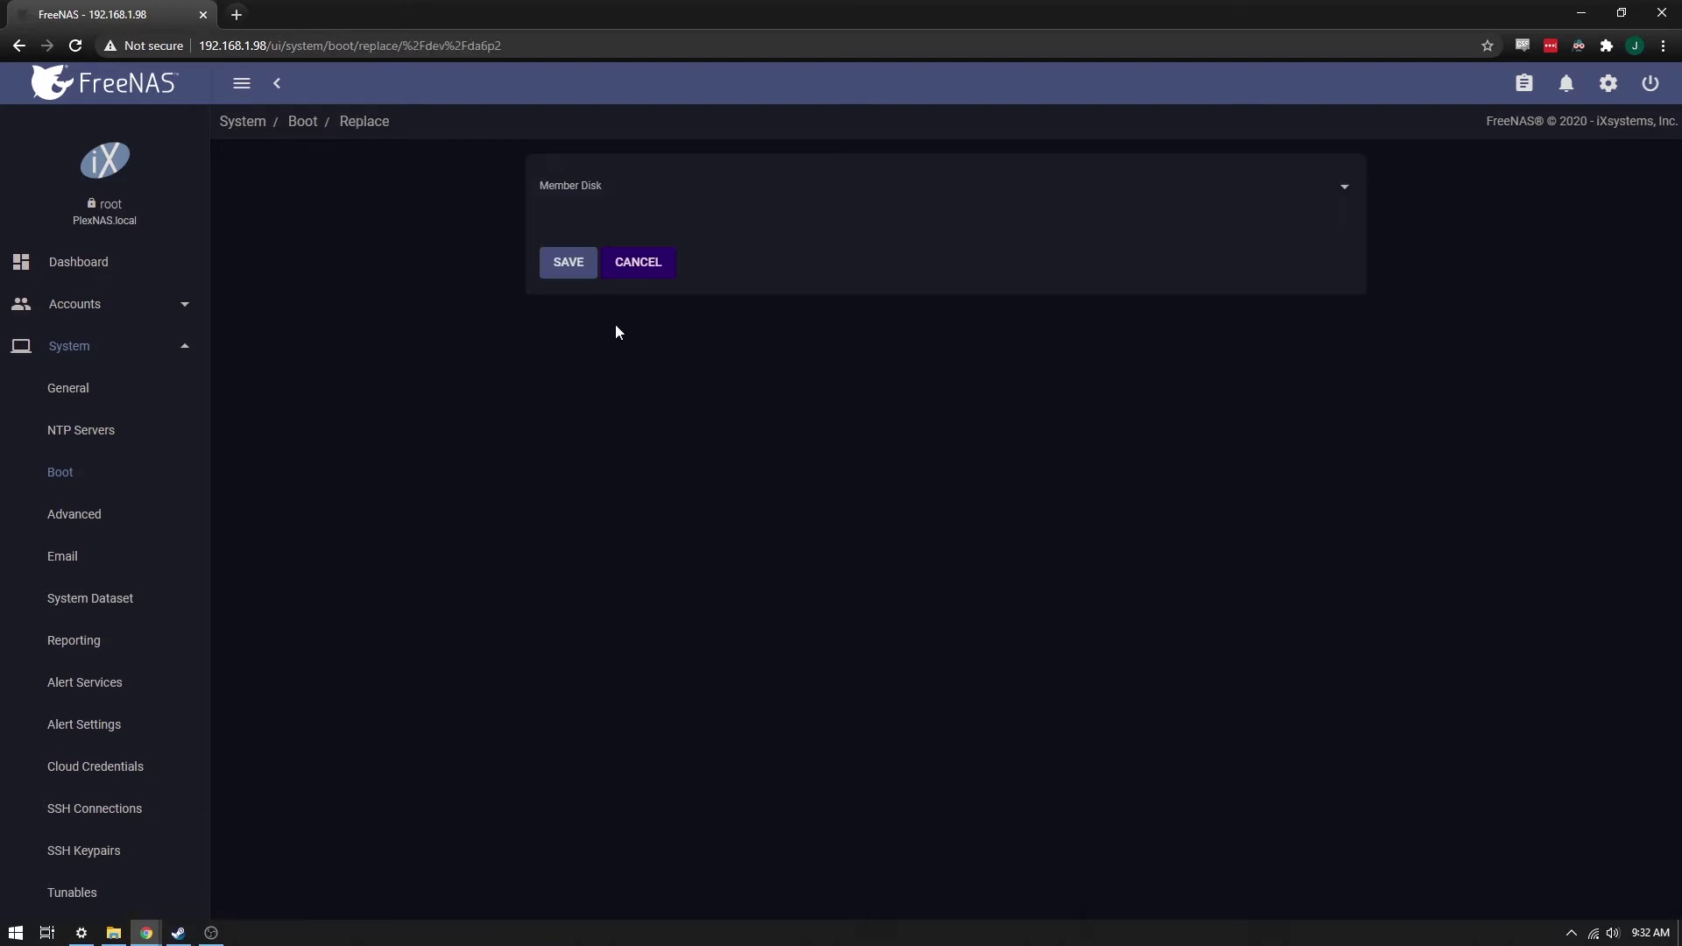
{"action": "left_click", "coordinate": [1175, 188]}
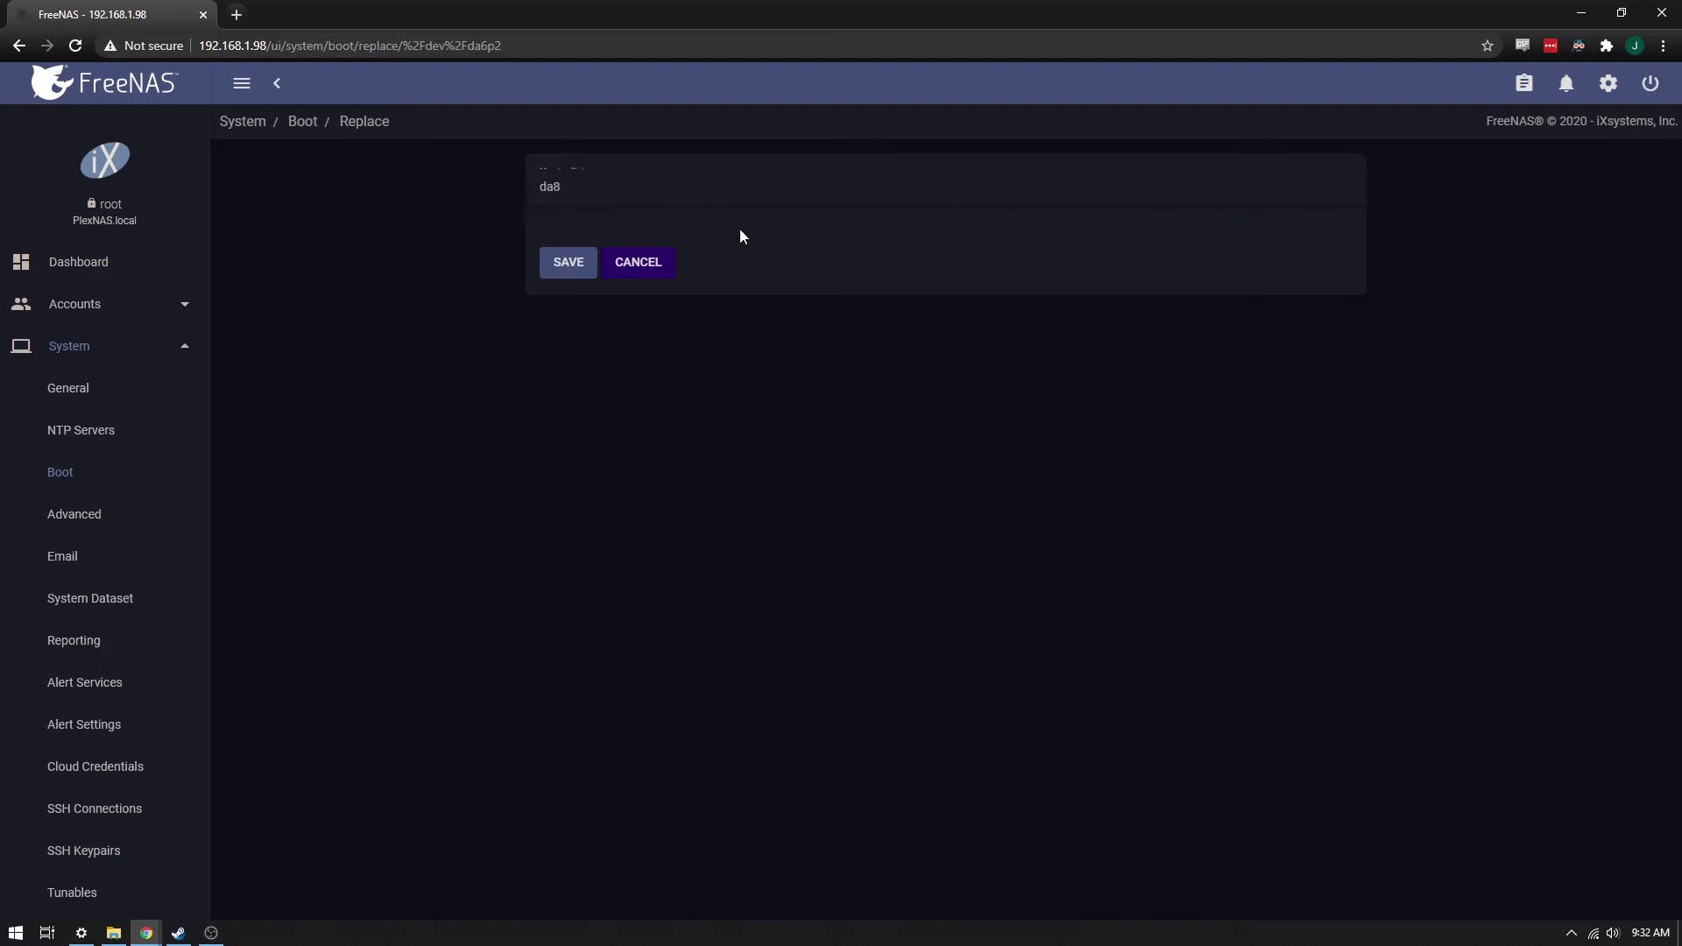
{"action": "left_click", "coordinate": [573, 196]}
{"action": "left_click", "coordinate": [561, 265]}
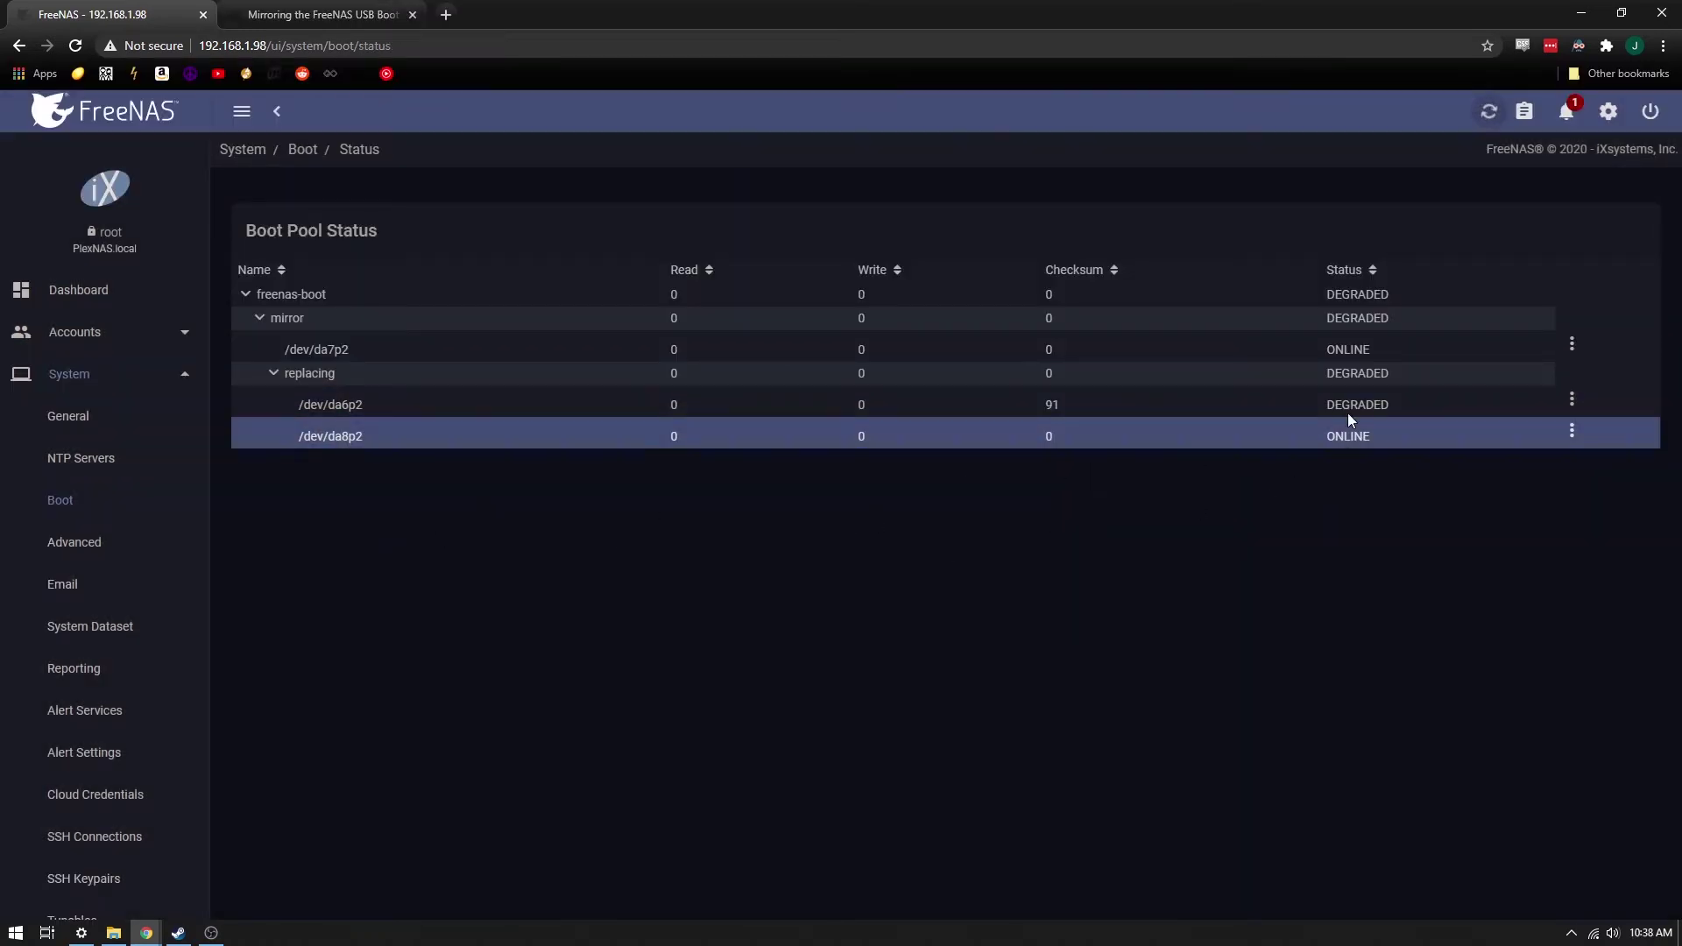
{"action": "left_click", "coordinate": [1488, 111]}
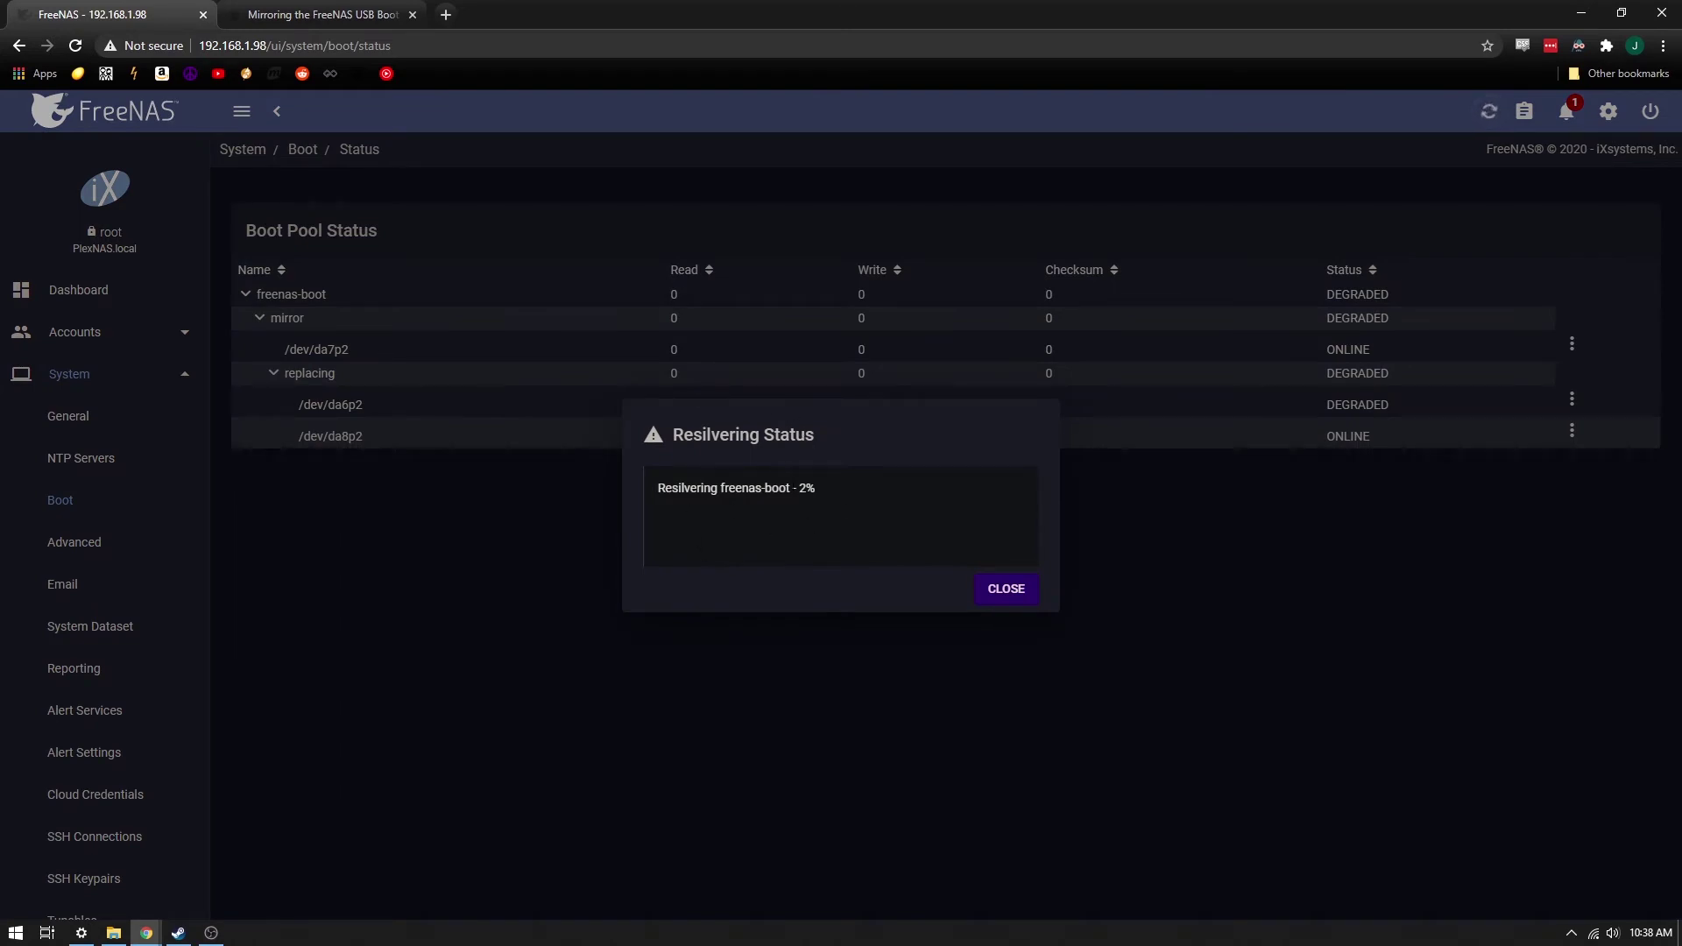
{"action": "left_click", "coordinate": [1003, 588]}
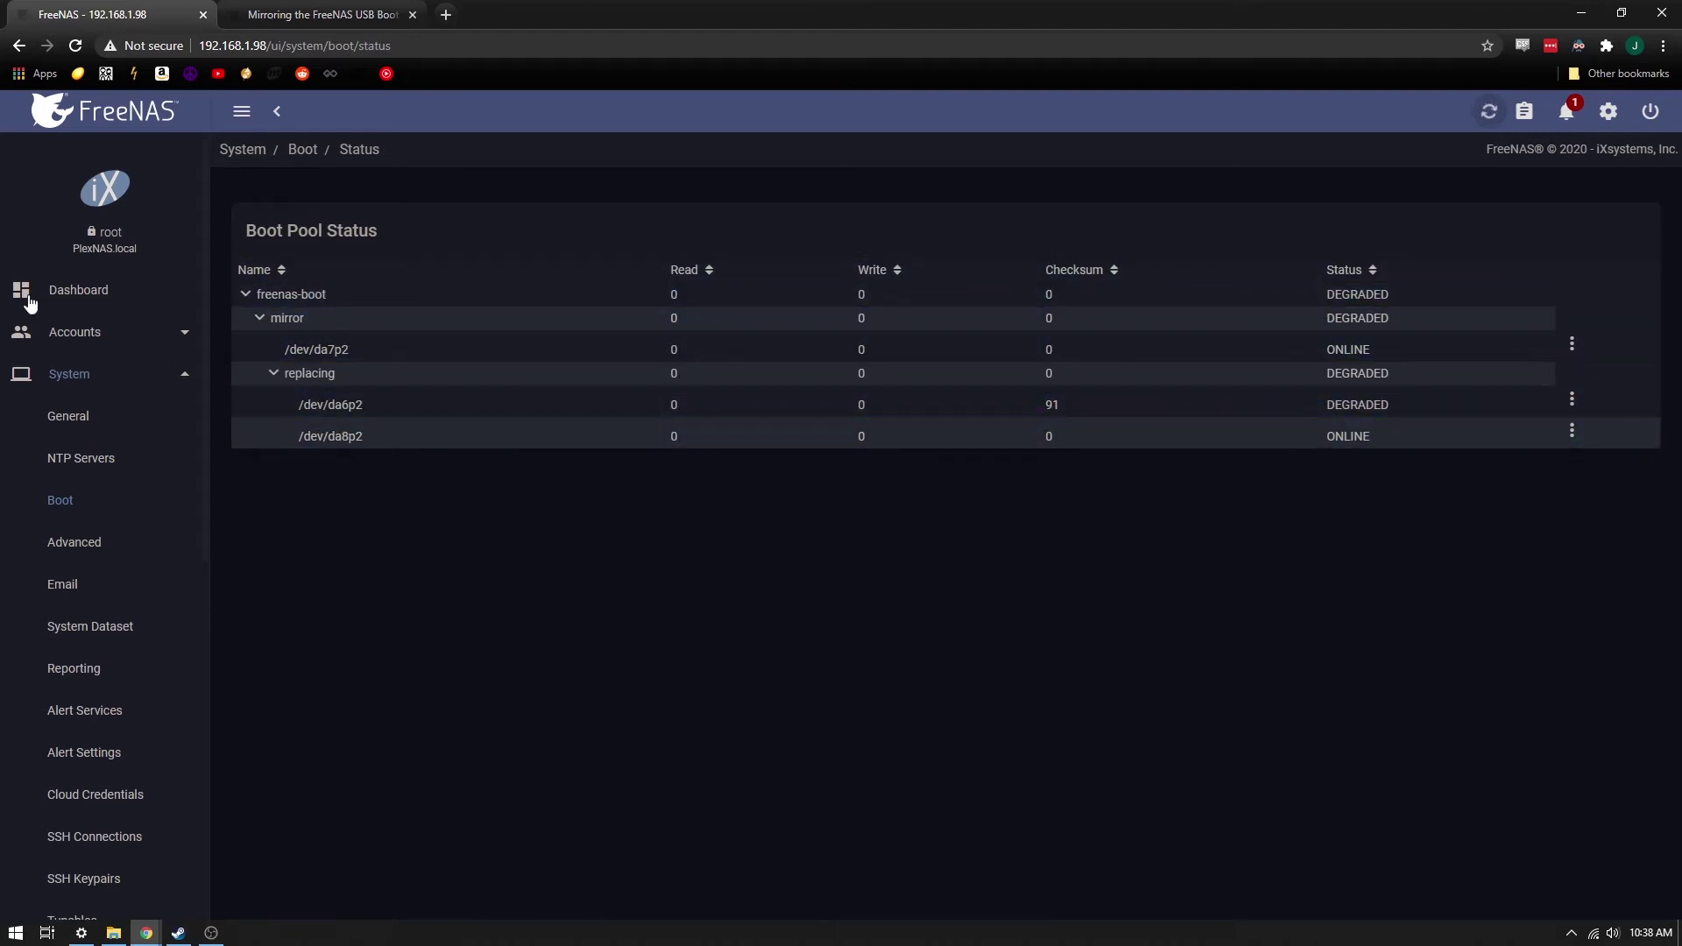
{"action": "left_click", "coordinate": [60, 500]}
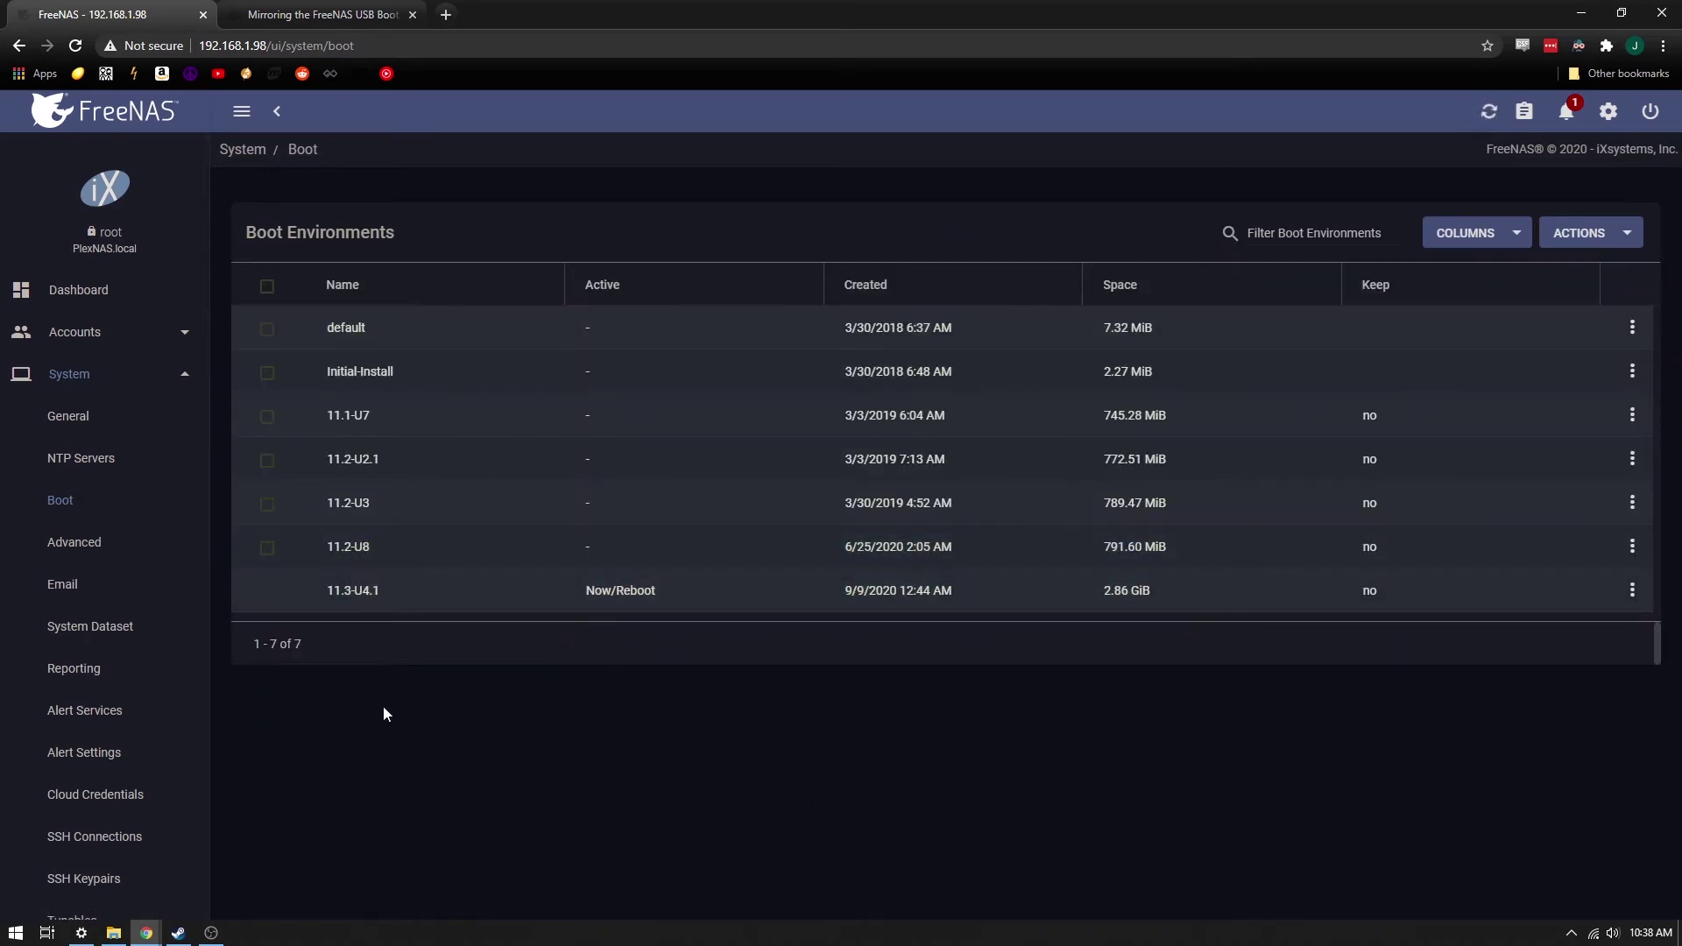
Step: Open the boot pool Stats/Settings and highlight its 14.50 GiB size
{"action": "left_click", "coordinate": [1596, 233]}
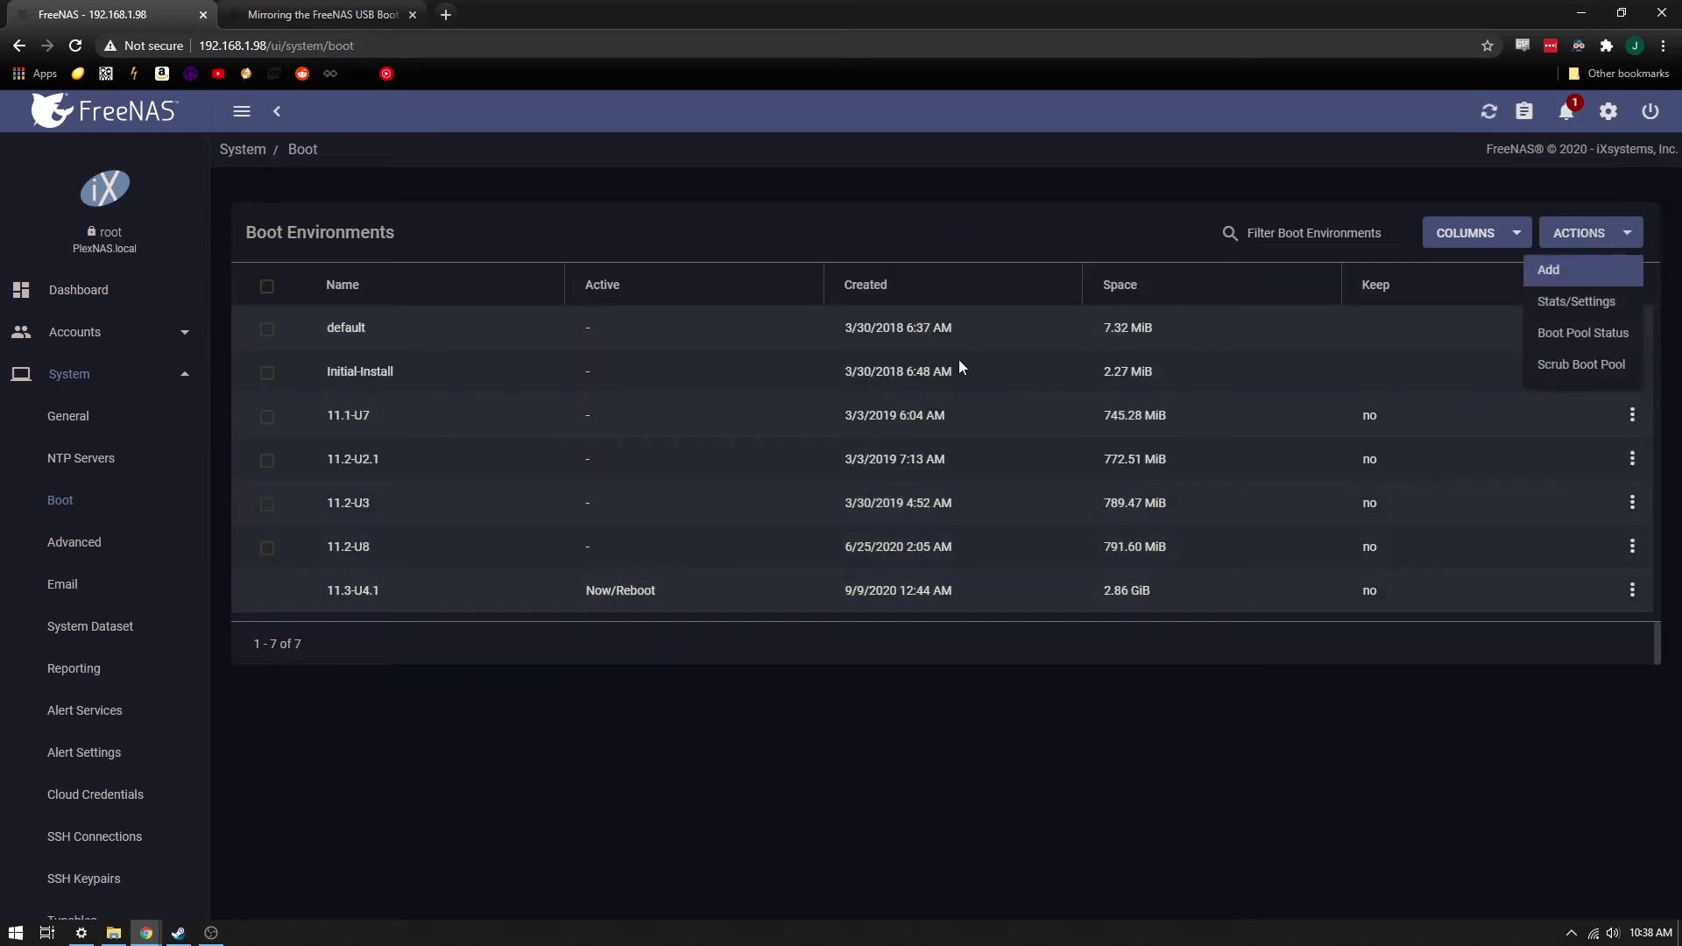
{"action": "left_click", "coordinate": [1594, 301]}
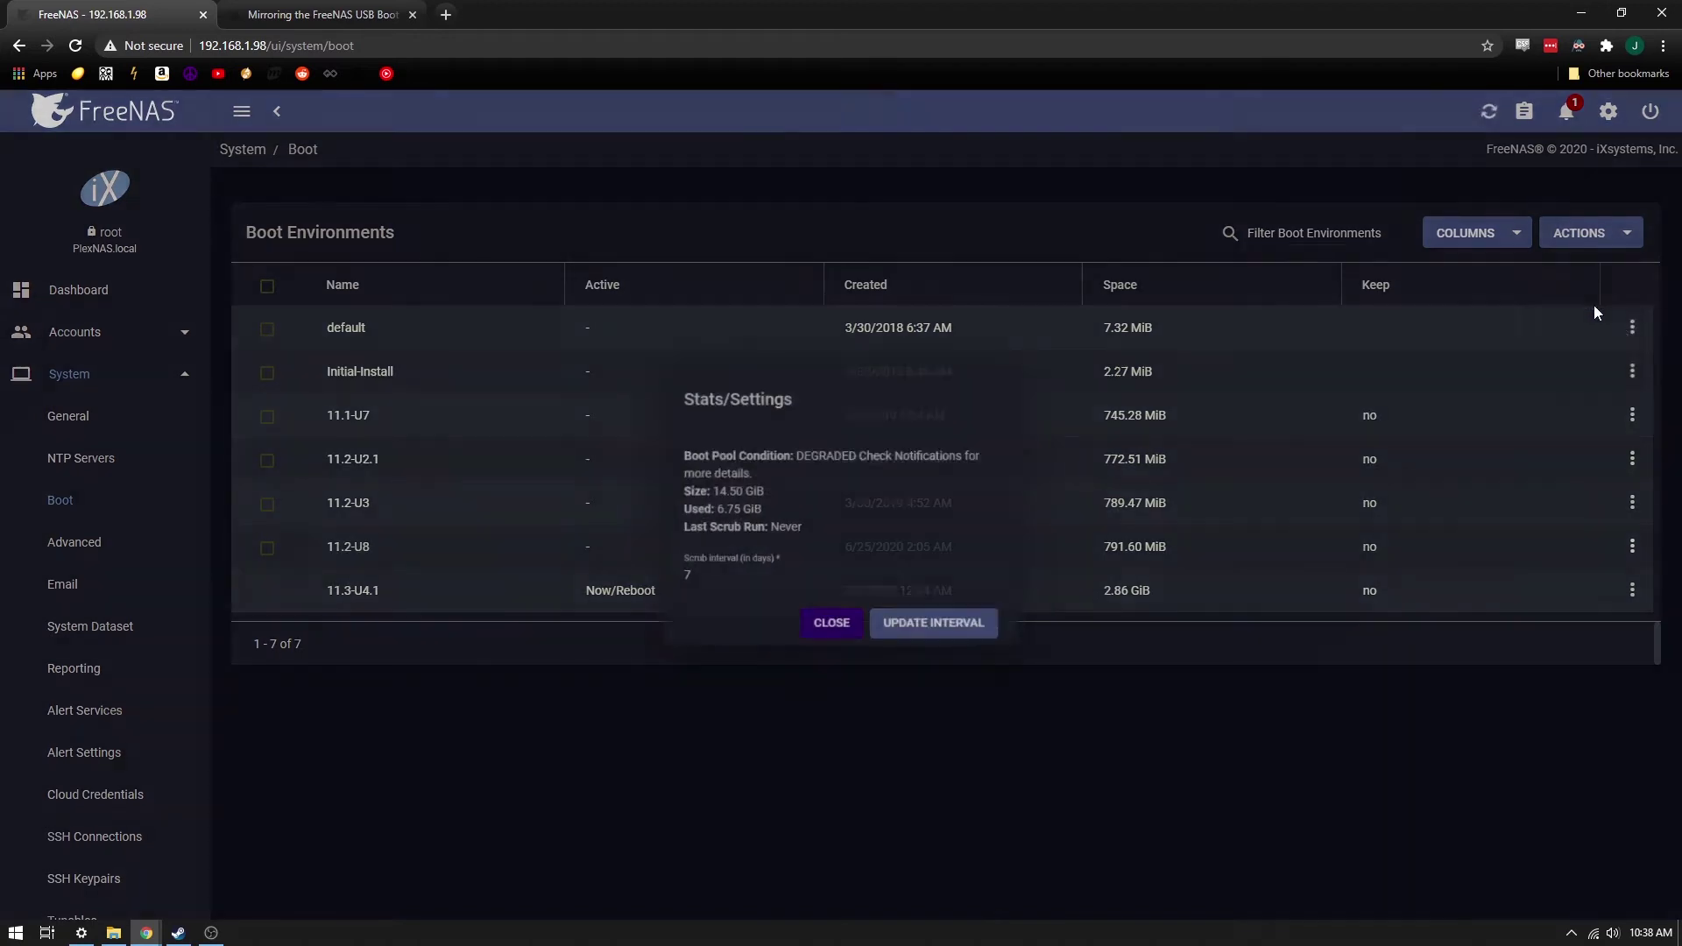
{"action": "left_click_drag", "start_coordinate": [701, 492], "coordinate": [733, 492]}
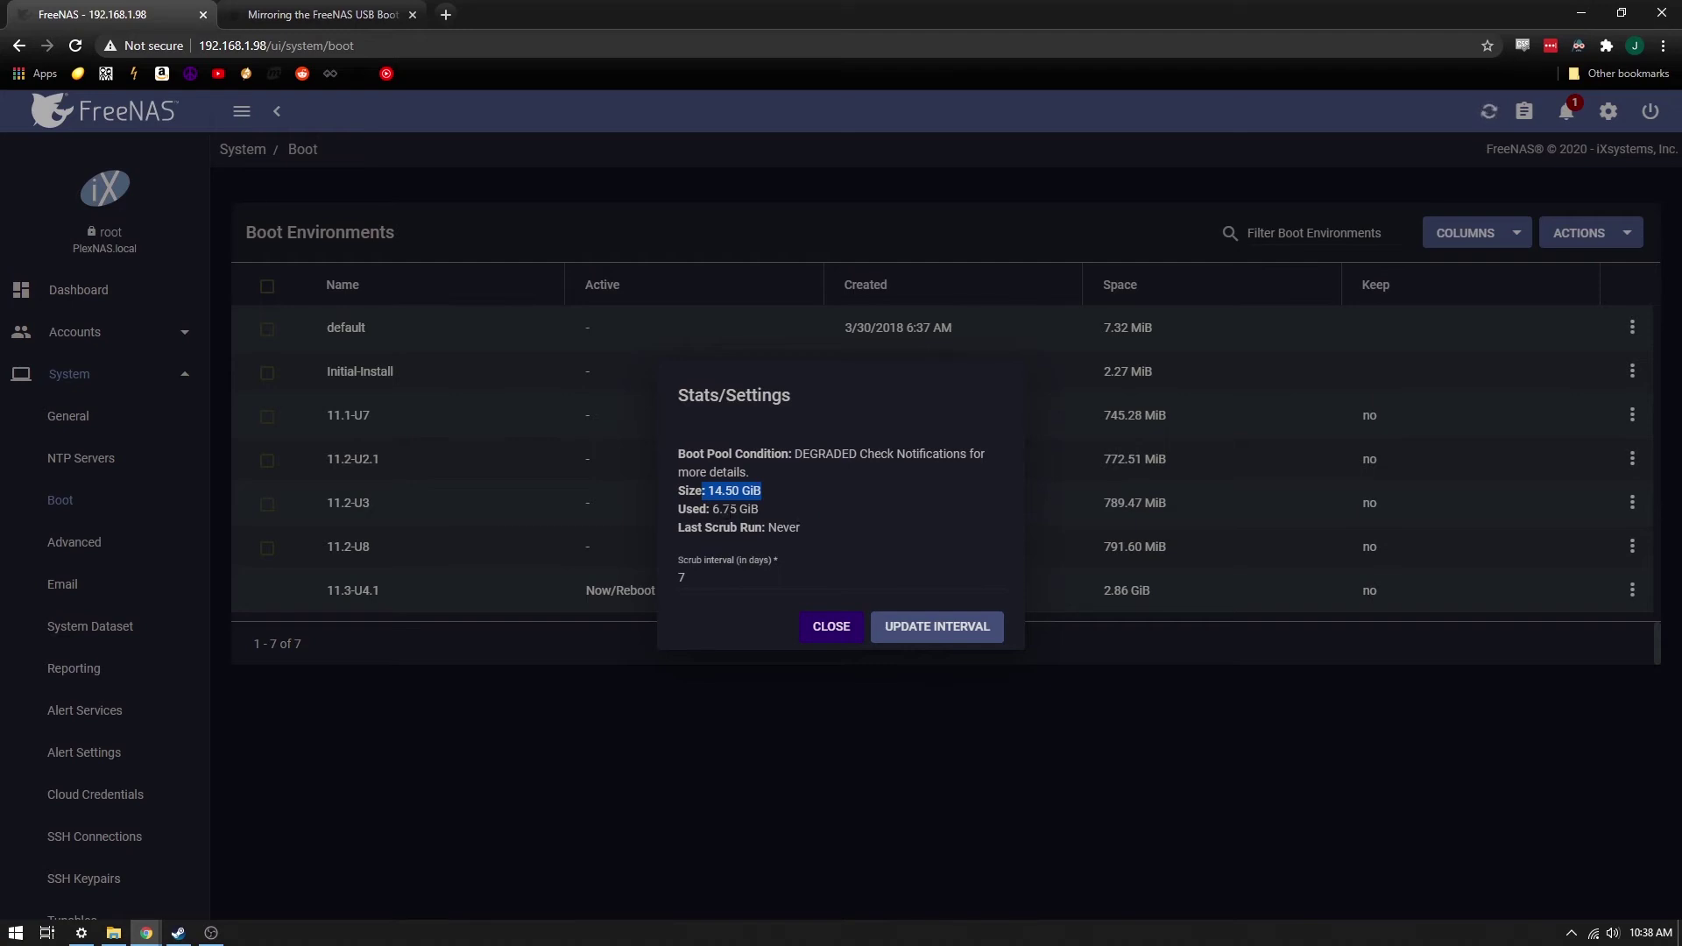
{"action": "left_click", "coordinate": [939, 501]}
{"action": "left_click_drag", "start_coordinate": [694, 492], "coordinate": [739, 492]}
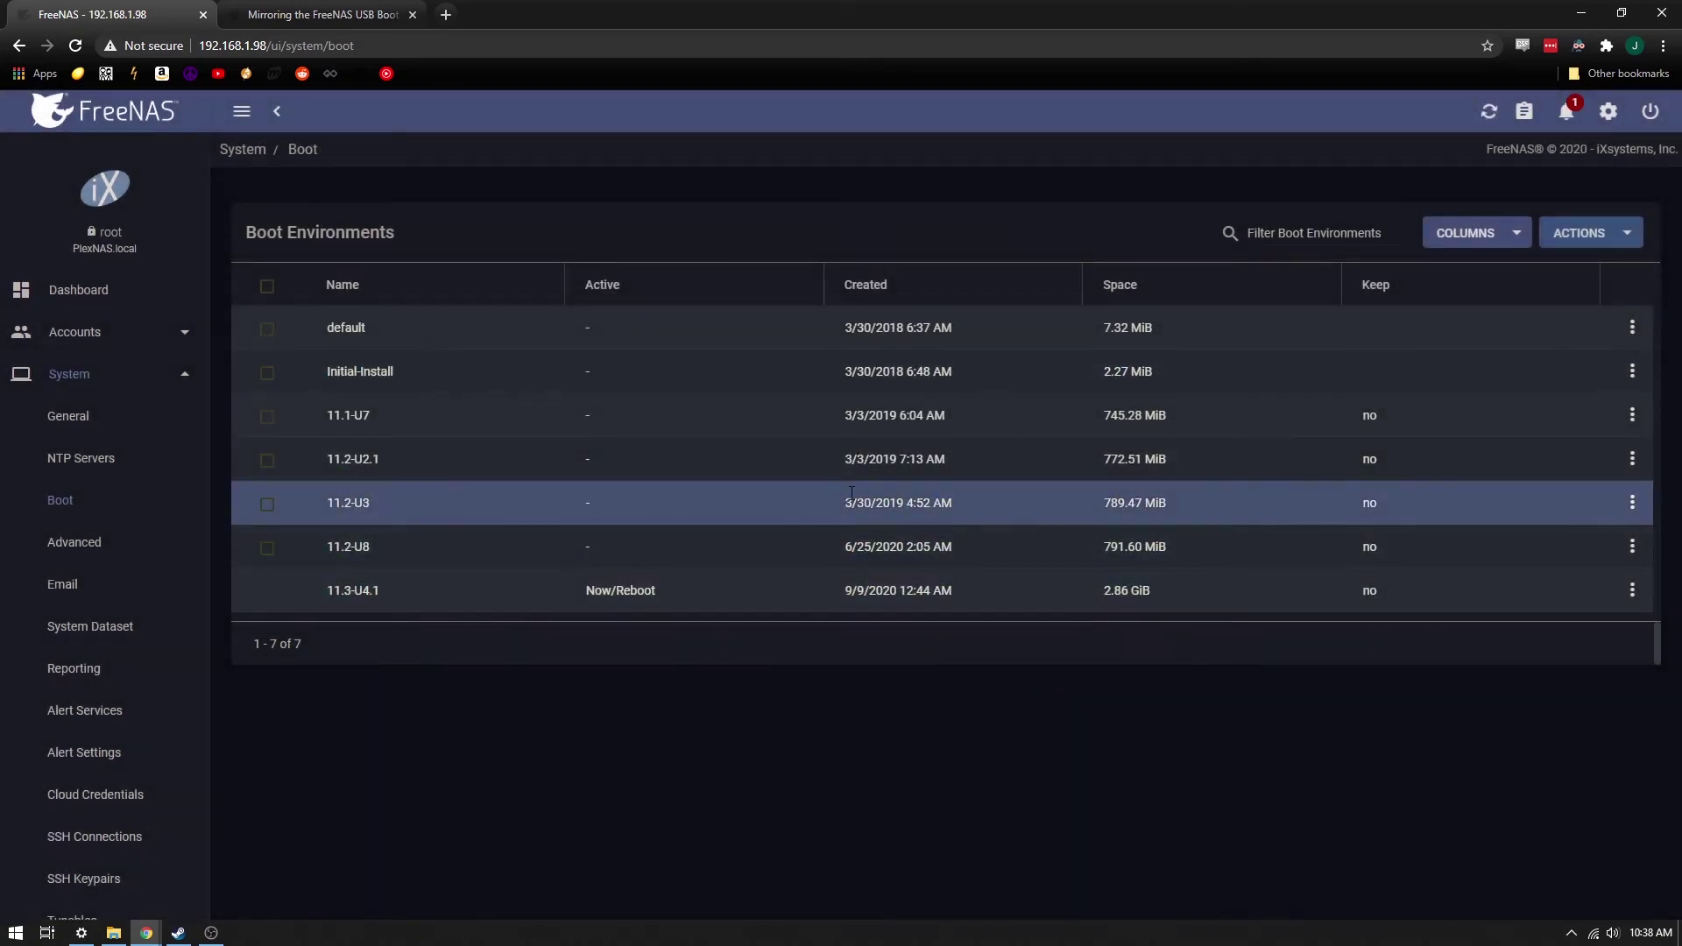
Step: Review Boot Pool Status, pointing out new /dev/da8p2 beside old /dev/da6p2
{"action": "left_click", "coordinate": [1569, 234]}
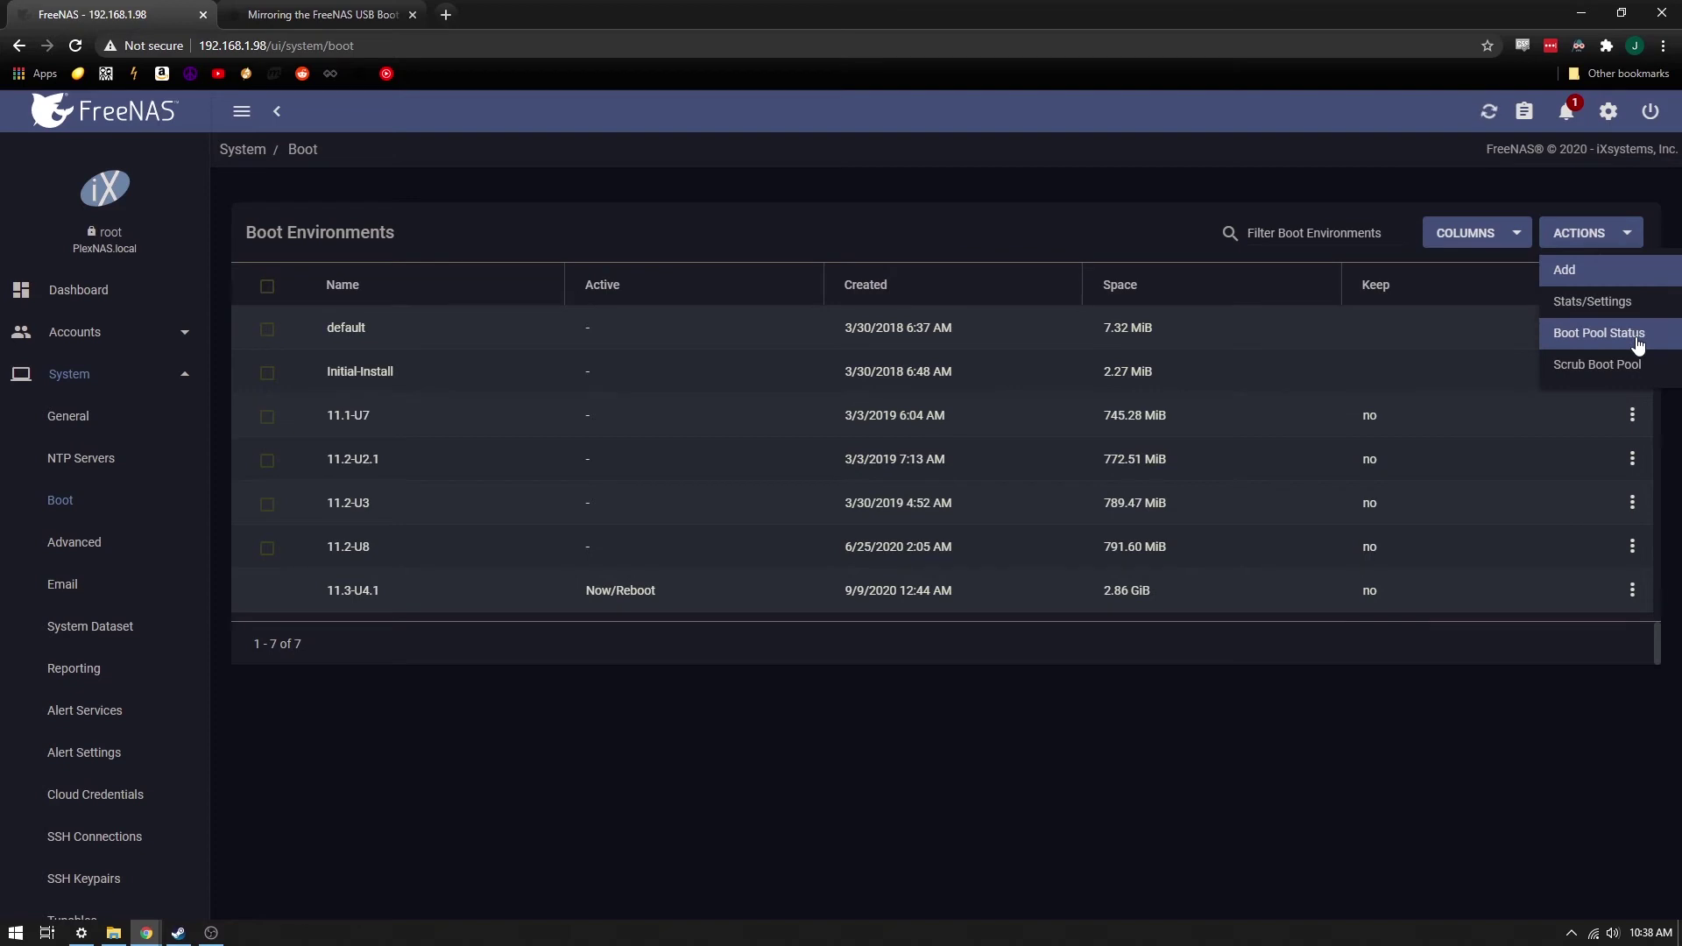
{"action": "left_click", "coordinate": [1589, 327]}
{"action": "left_click", "coordinate": [412, 428]}
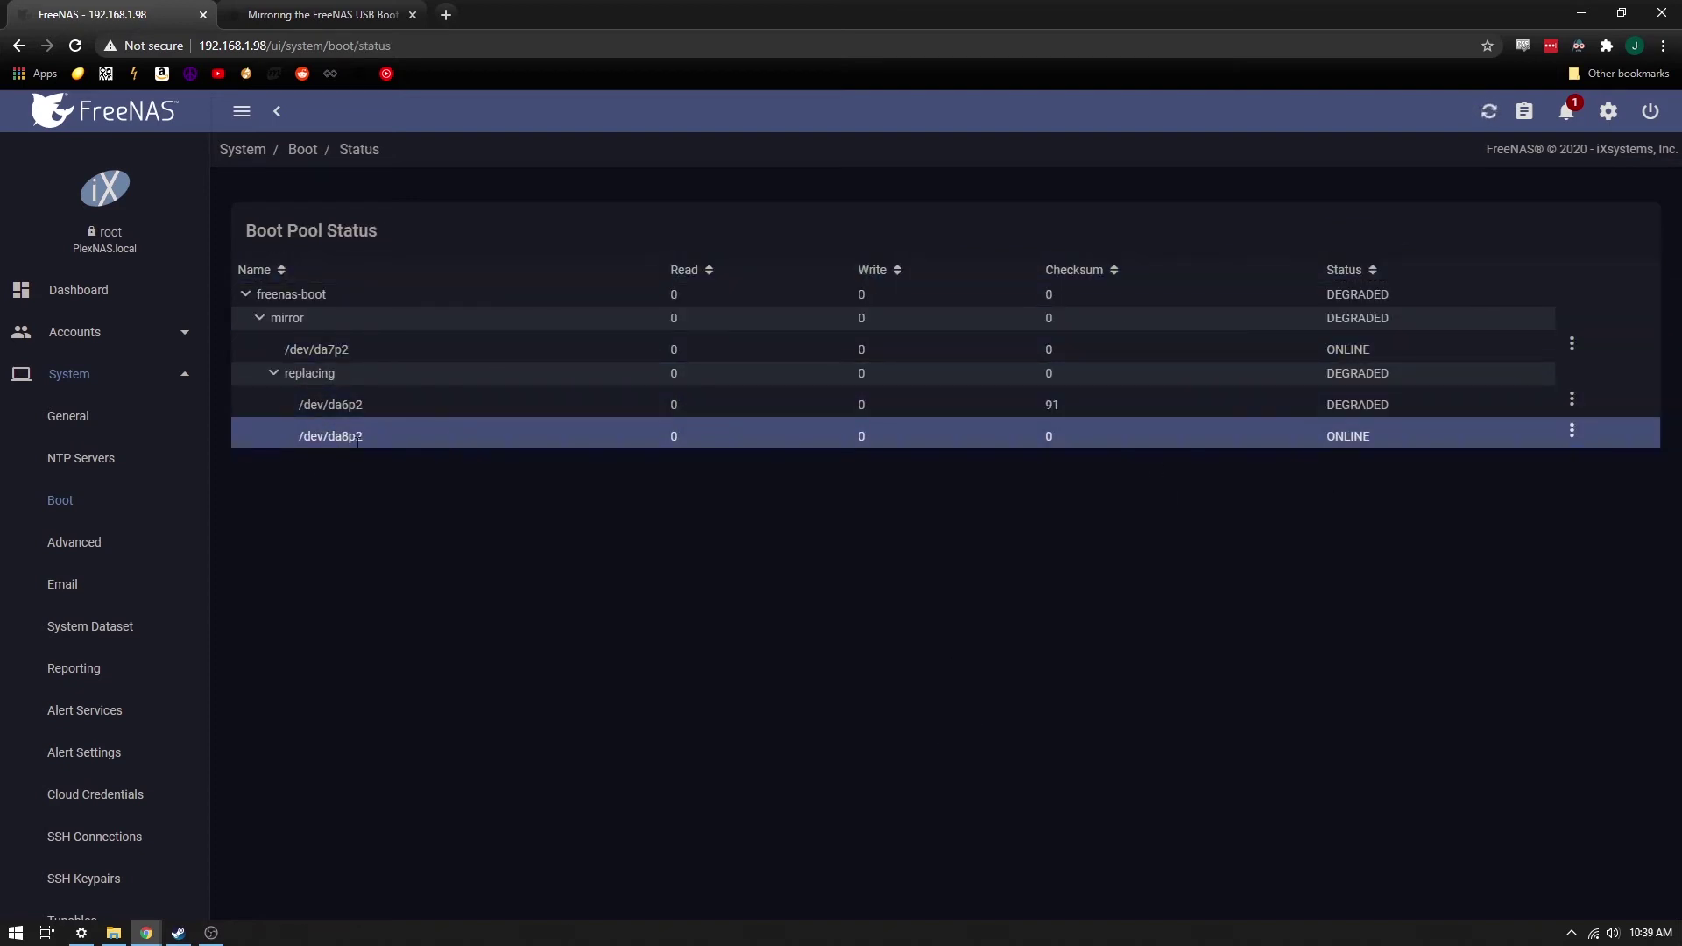
{"action": "left_click", "coordinate": [375, 413]}
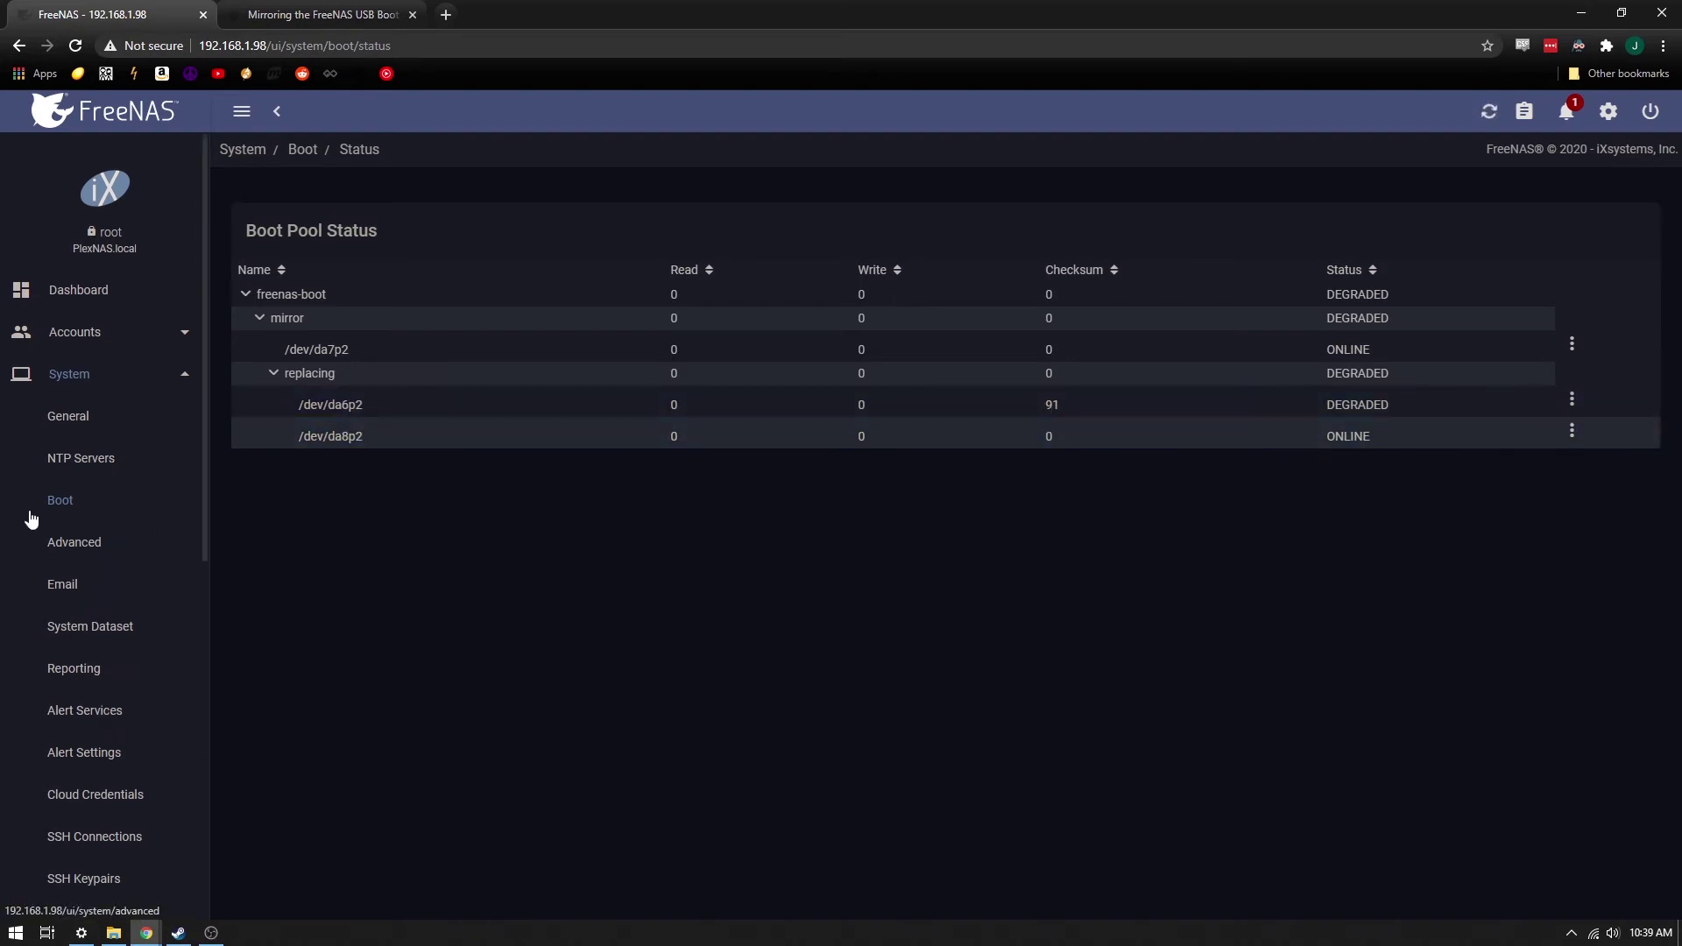
{"action": "scroll", "coordinate": [132, 631], "scroll_direction": "down", "scroll_amount": 7}
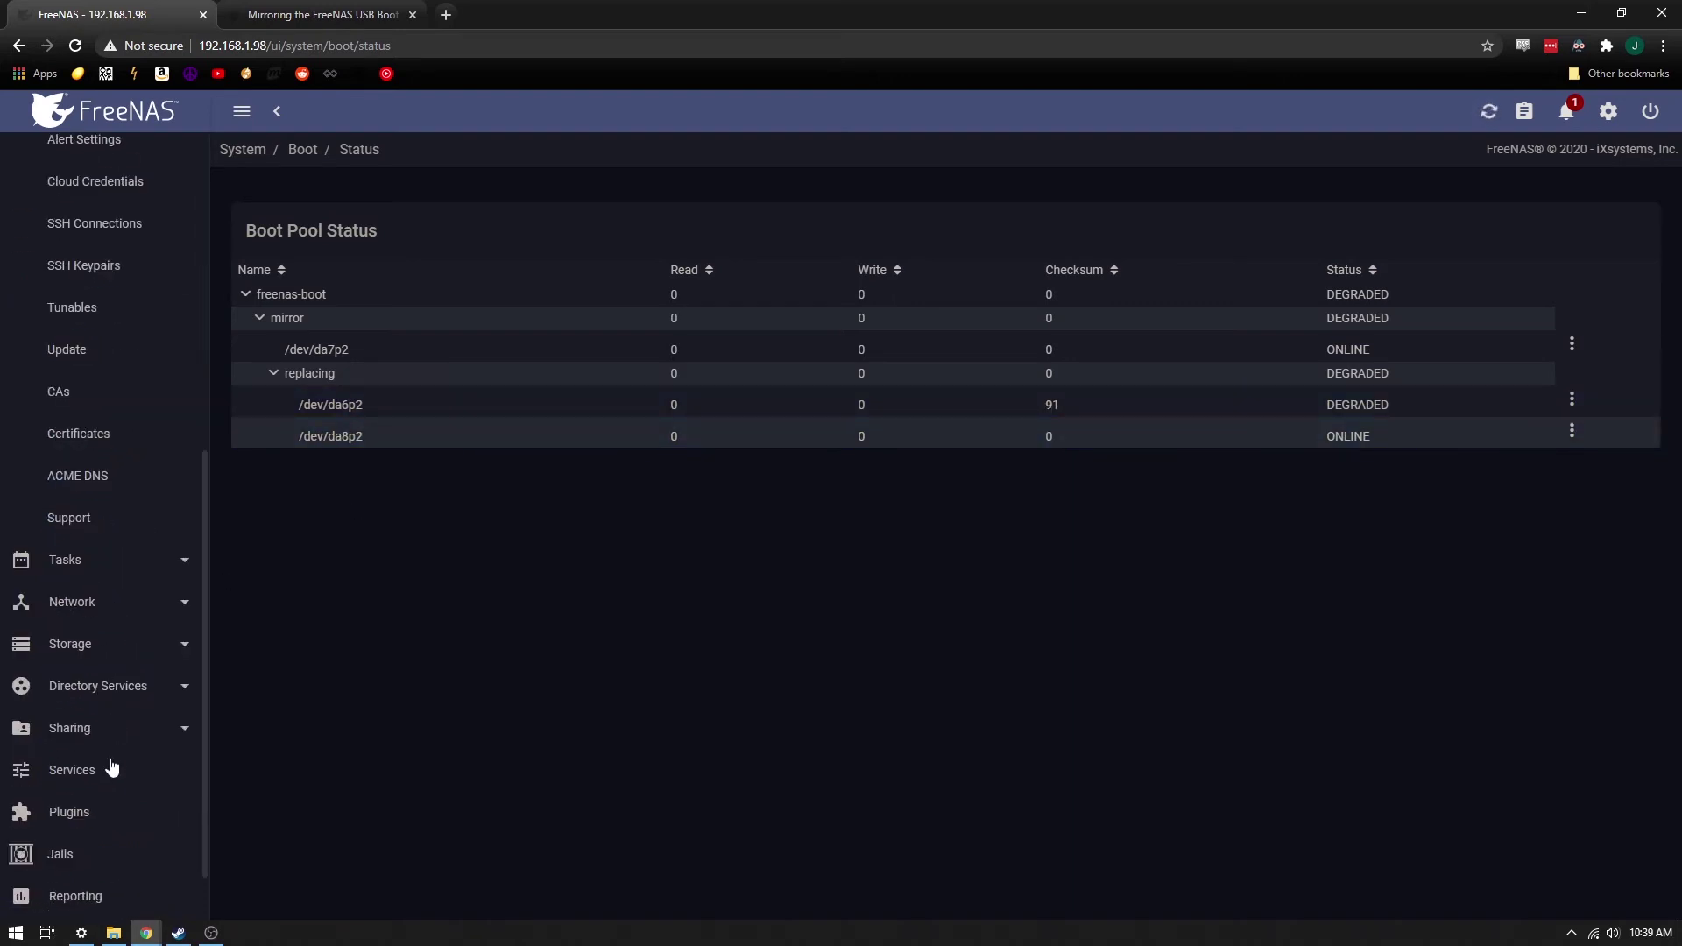
{"action": "scroll", "coordinate": [111, 767], "scroll_direction": "down", "scroll_amount": 2}
Step: In Storage › Disks, highlight disk sizes: da7 14.61 GiB, da8 14.59 GiB, da6 60.06 GiB
{"action": "left_click", "coordinate": [94, 473]}
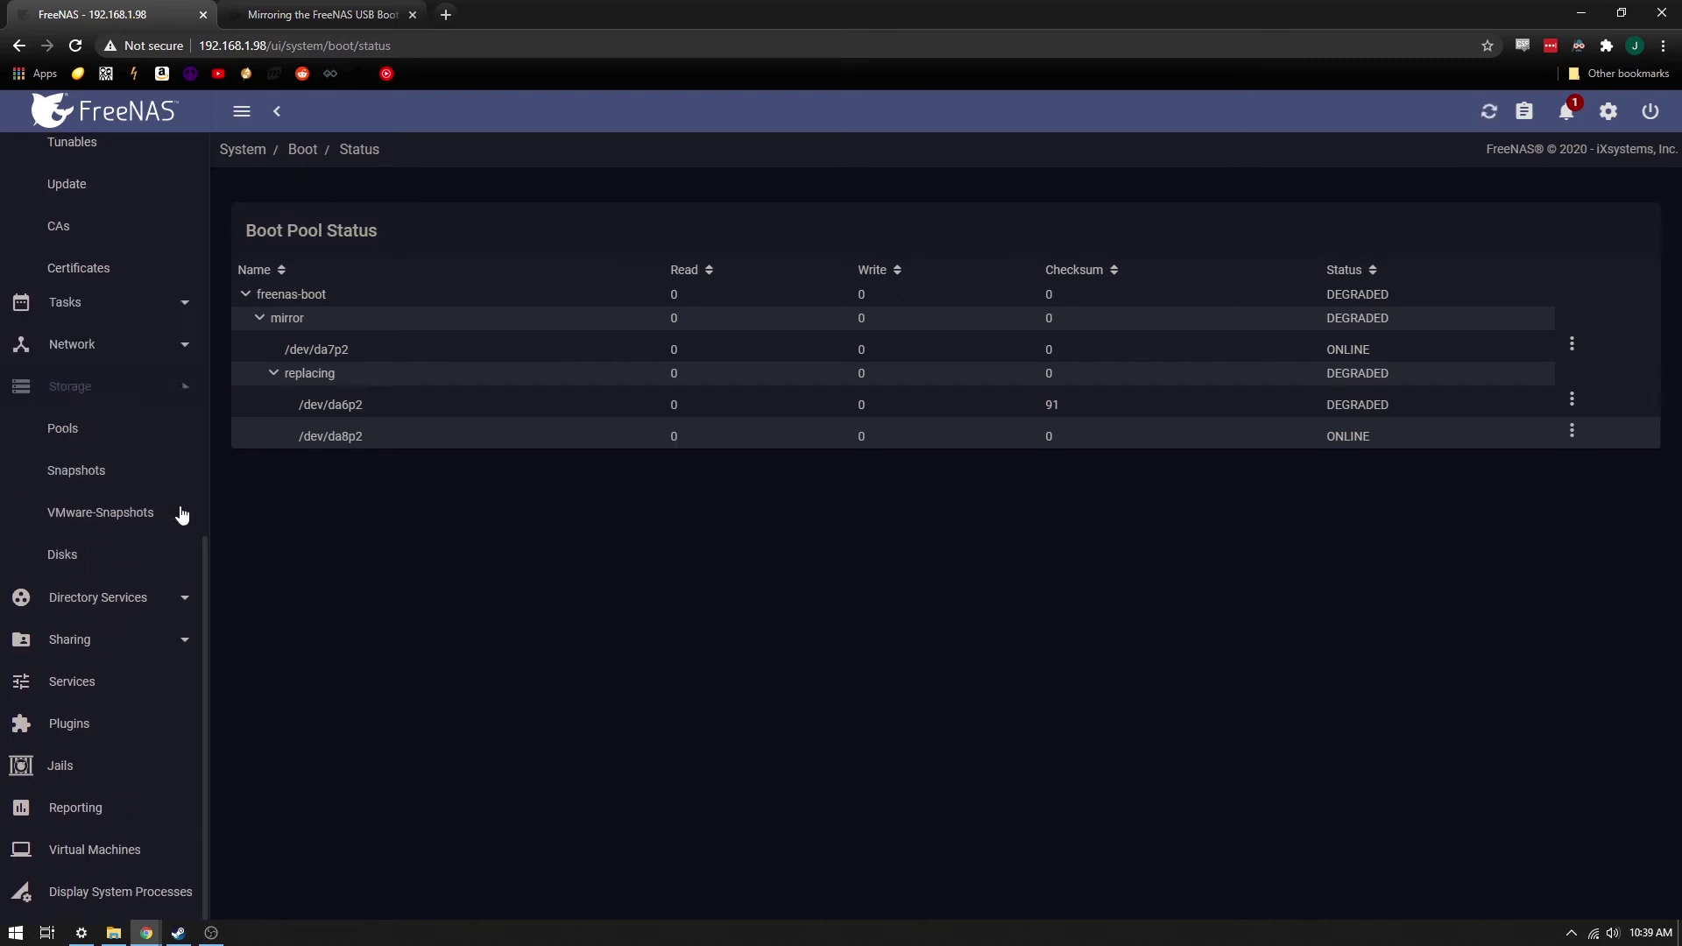
{"action": "left_click", "coordinate": [63, 437]}
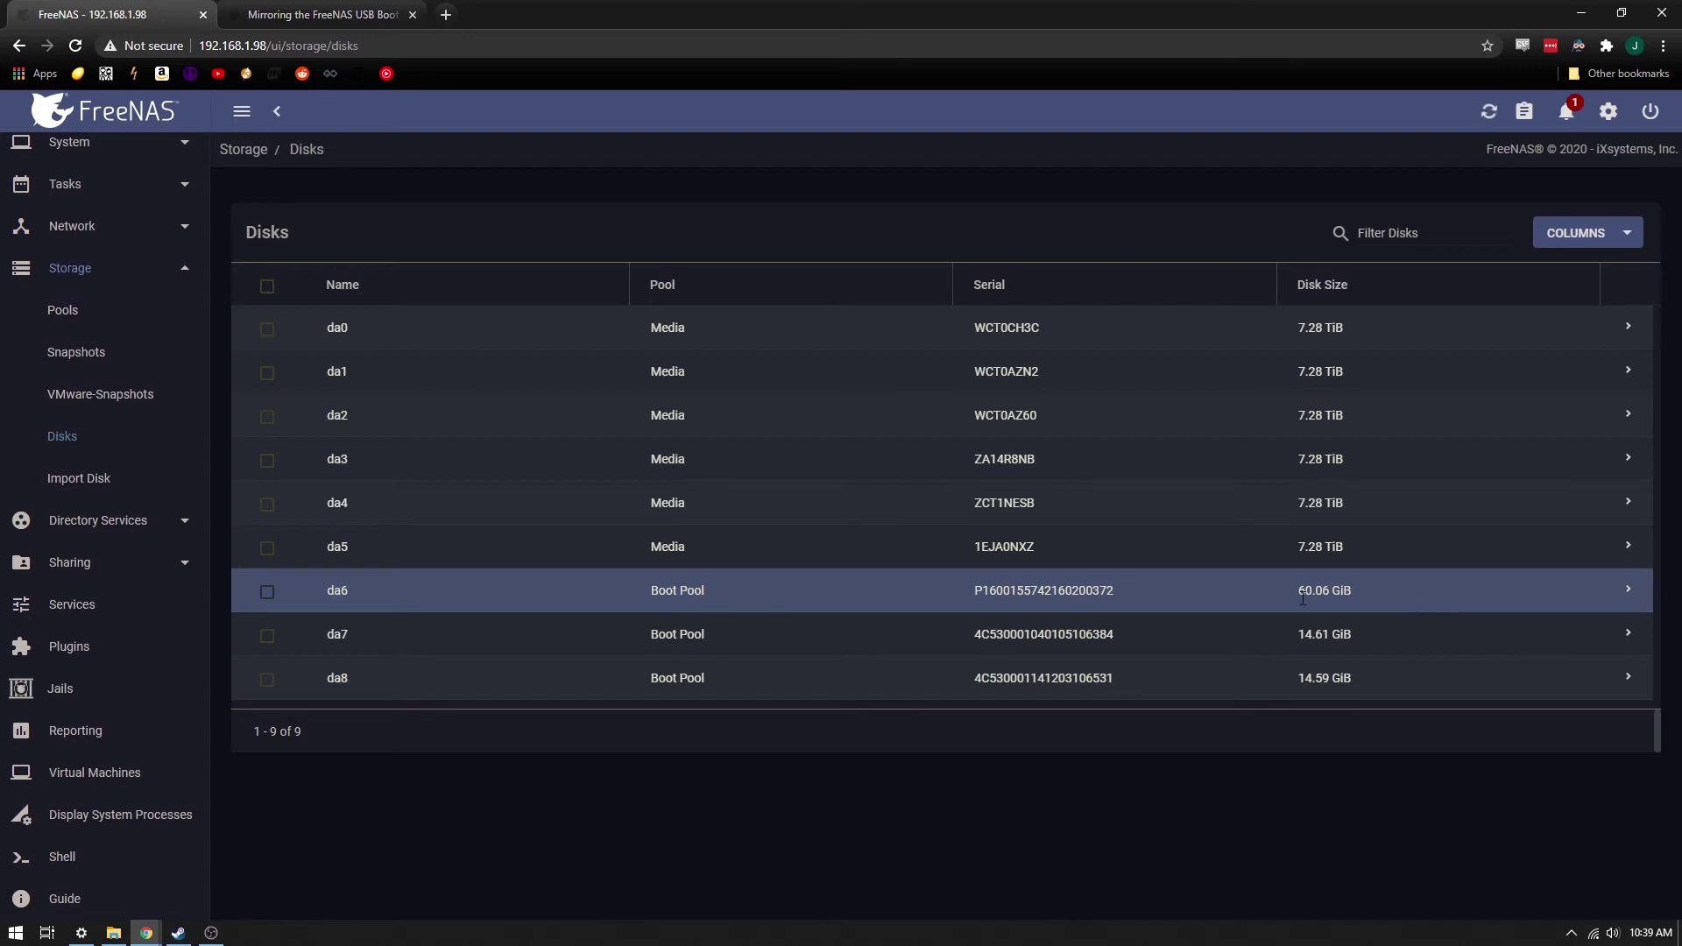
{"action": "left_click_drag", "start_coordinate": [1295, 633], "coordinate": [1345, 632]}
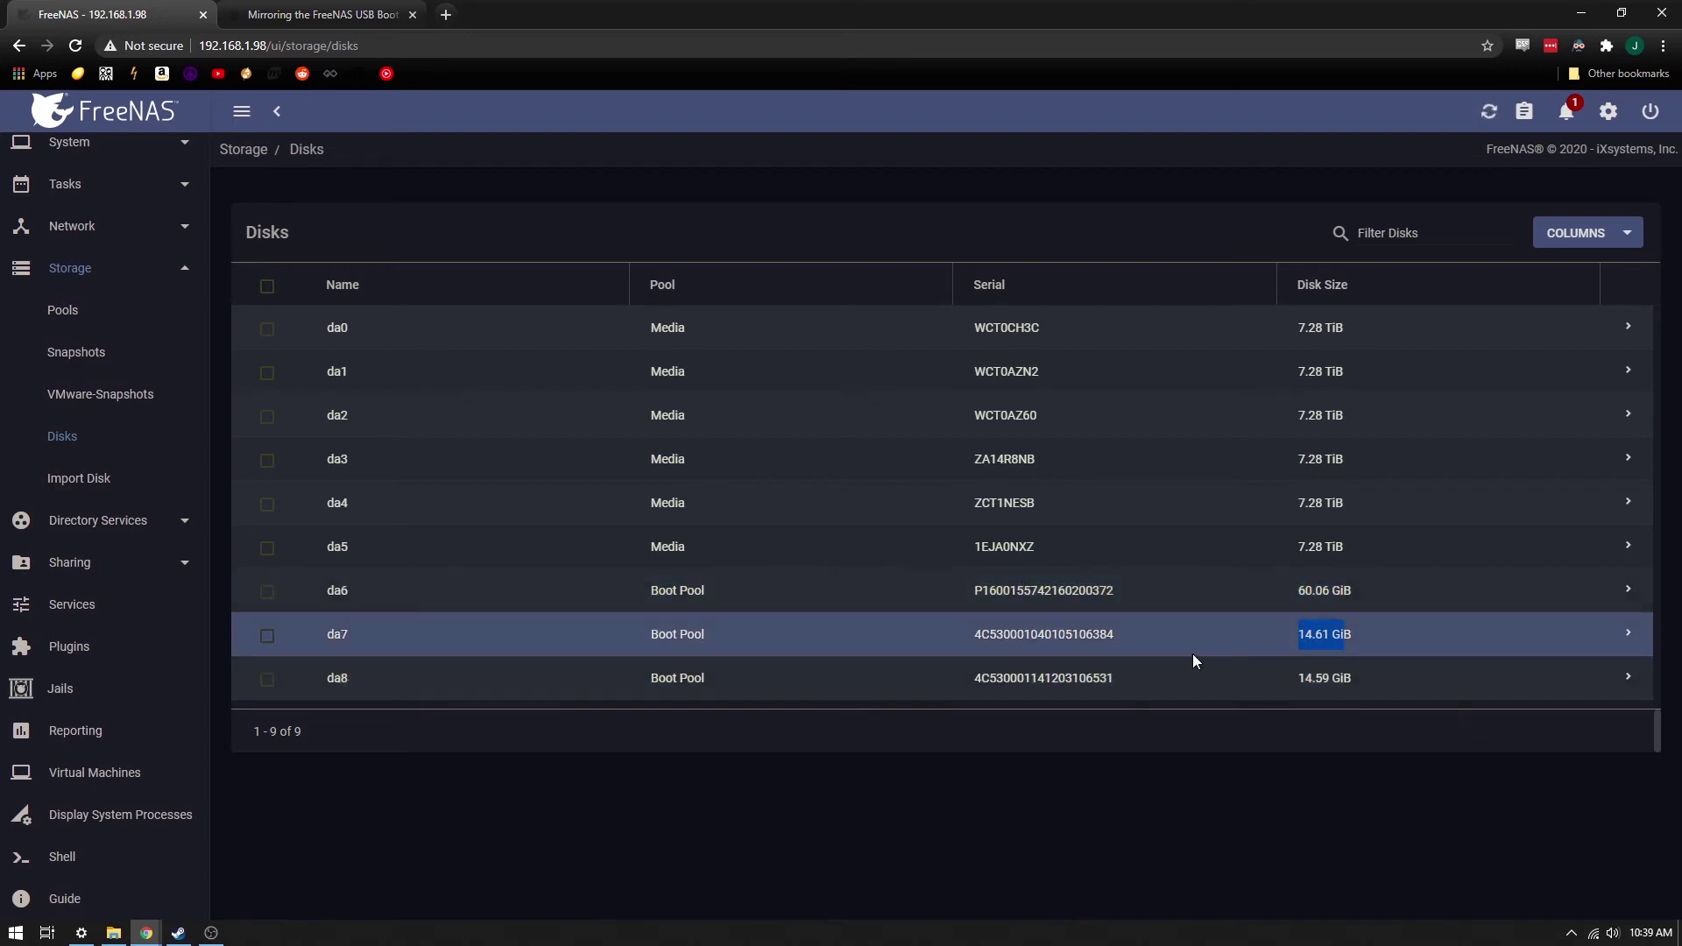
{"action": "left_click", "coordinate": [1318, 635]}
{"action": "left_click_drag", "start_coordinate": [1301, 634], "coordinate": [1331, 632]}
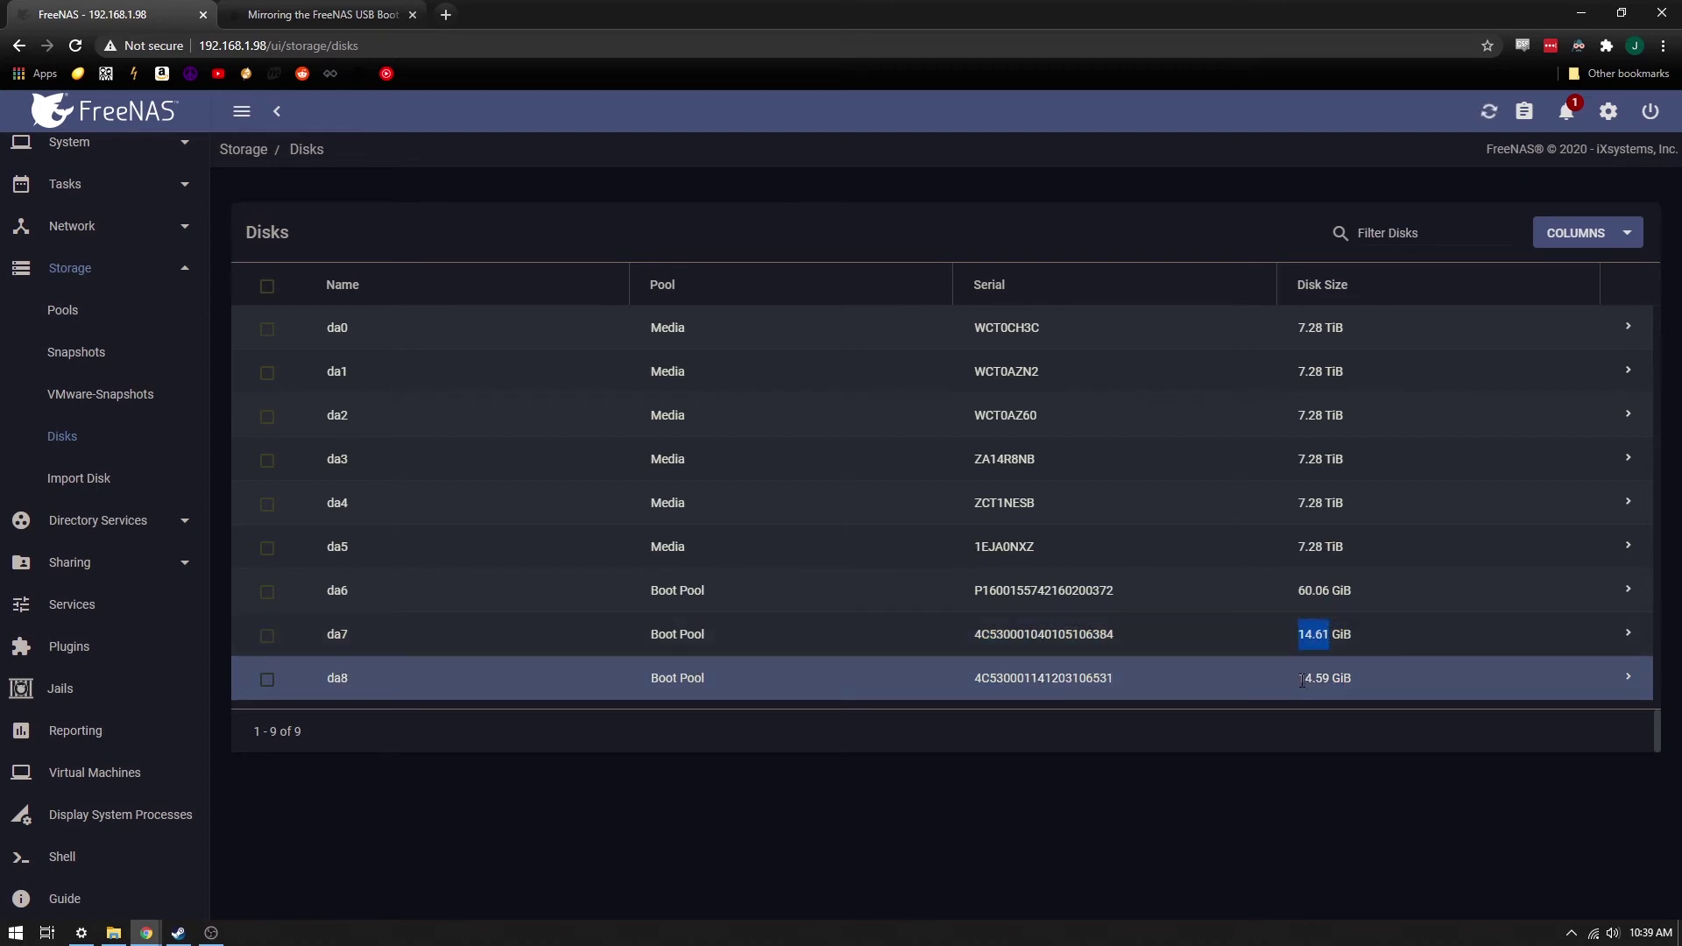
{"action": "left_click_drag", "start_coordinate": [1314, 678], "coordinate": [1324, 675]}
{"action": "left_click_drag", "start_coordinate": [1299, 683], "coordinate": [1333, 682]}
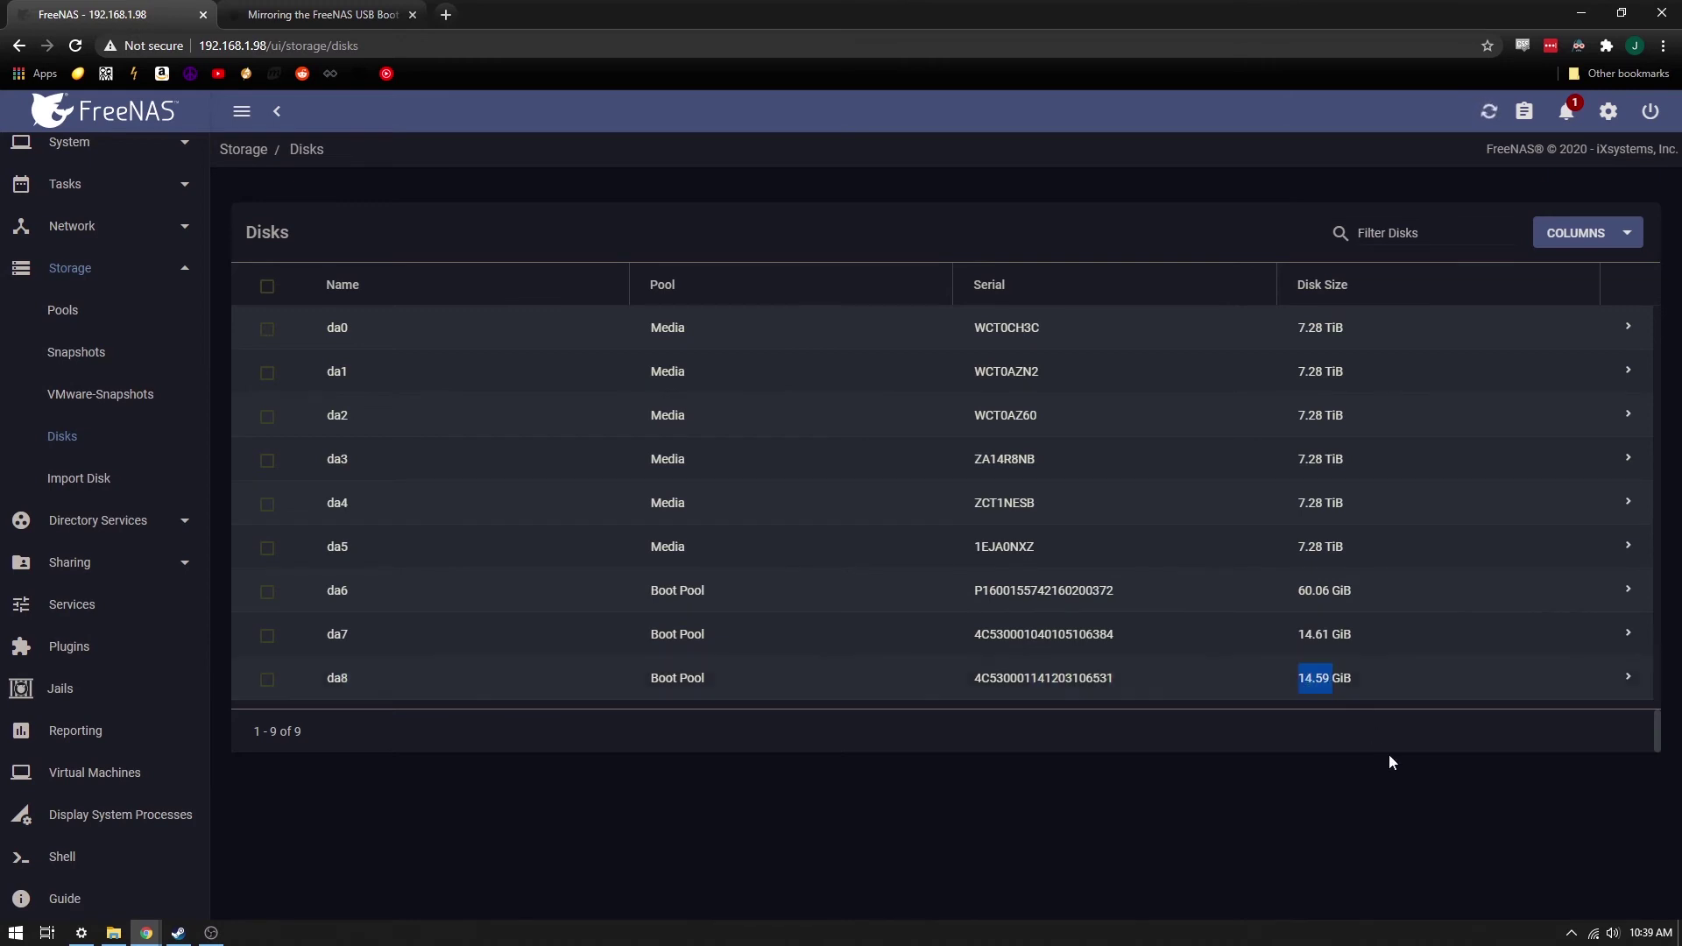
{"action": "left_click_drag", "start_coordinate": [1311, 591], "coordinate": [1335, 589]}
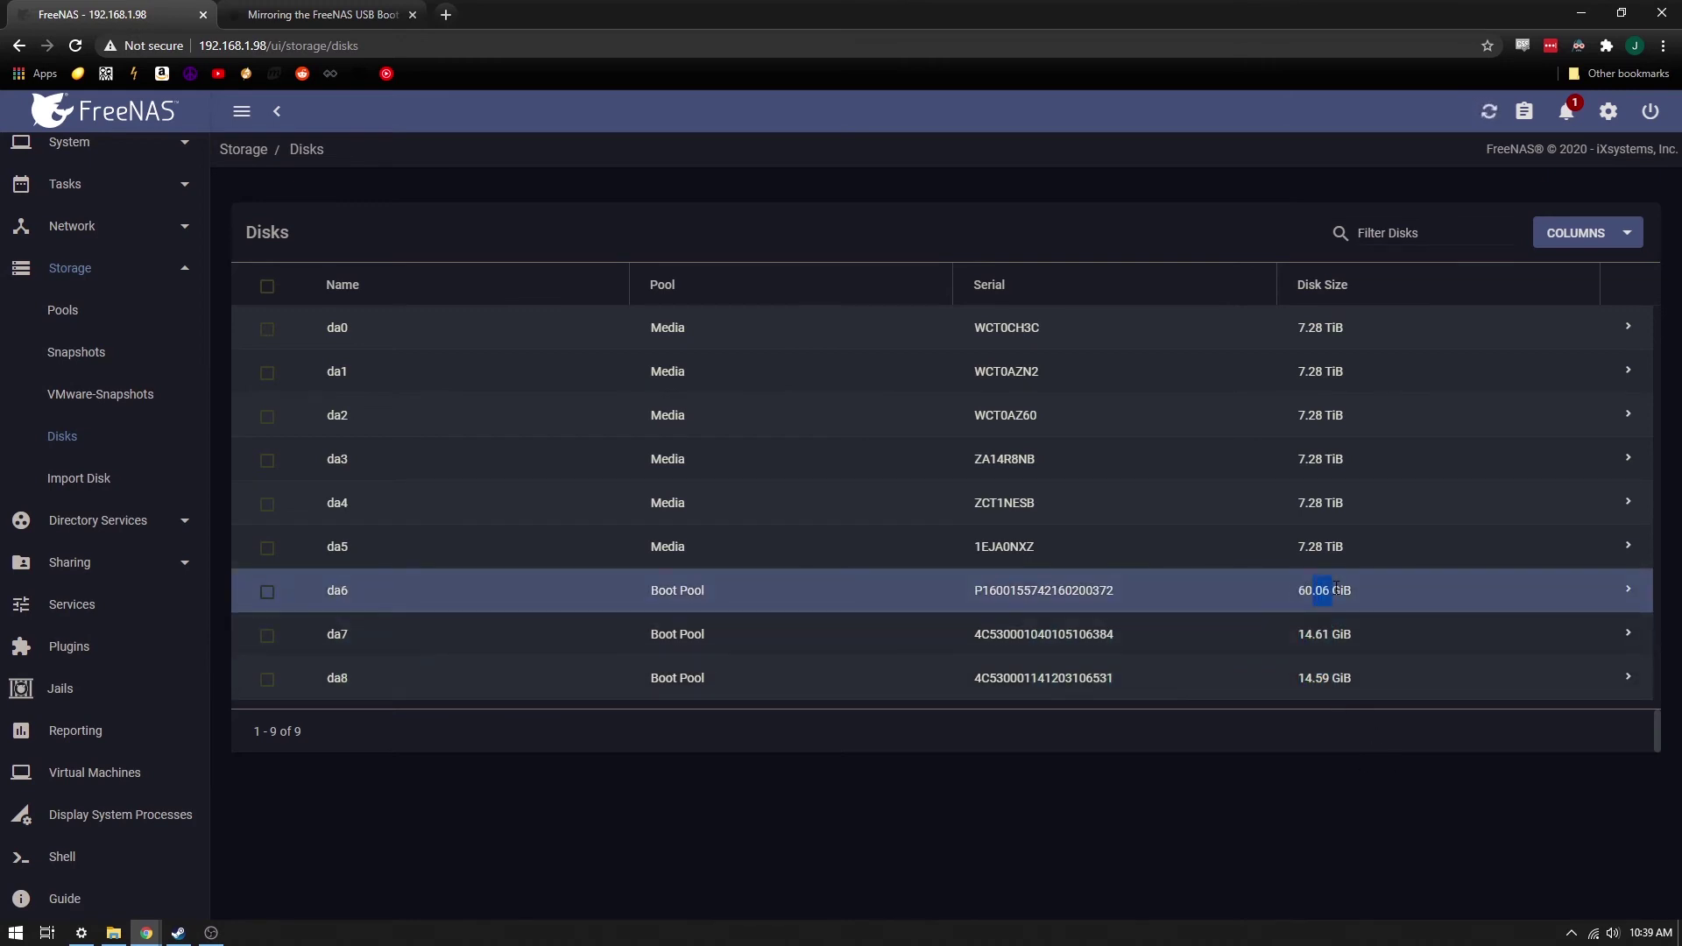
{"action": "left_click", "coordinate": [1343, 785]}
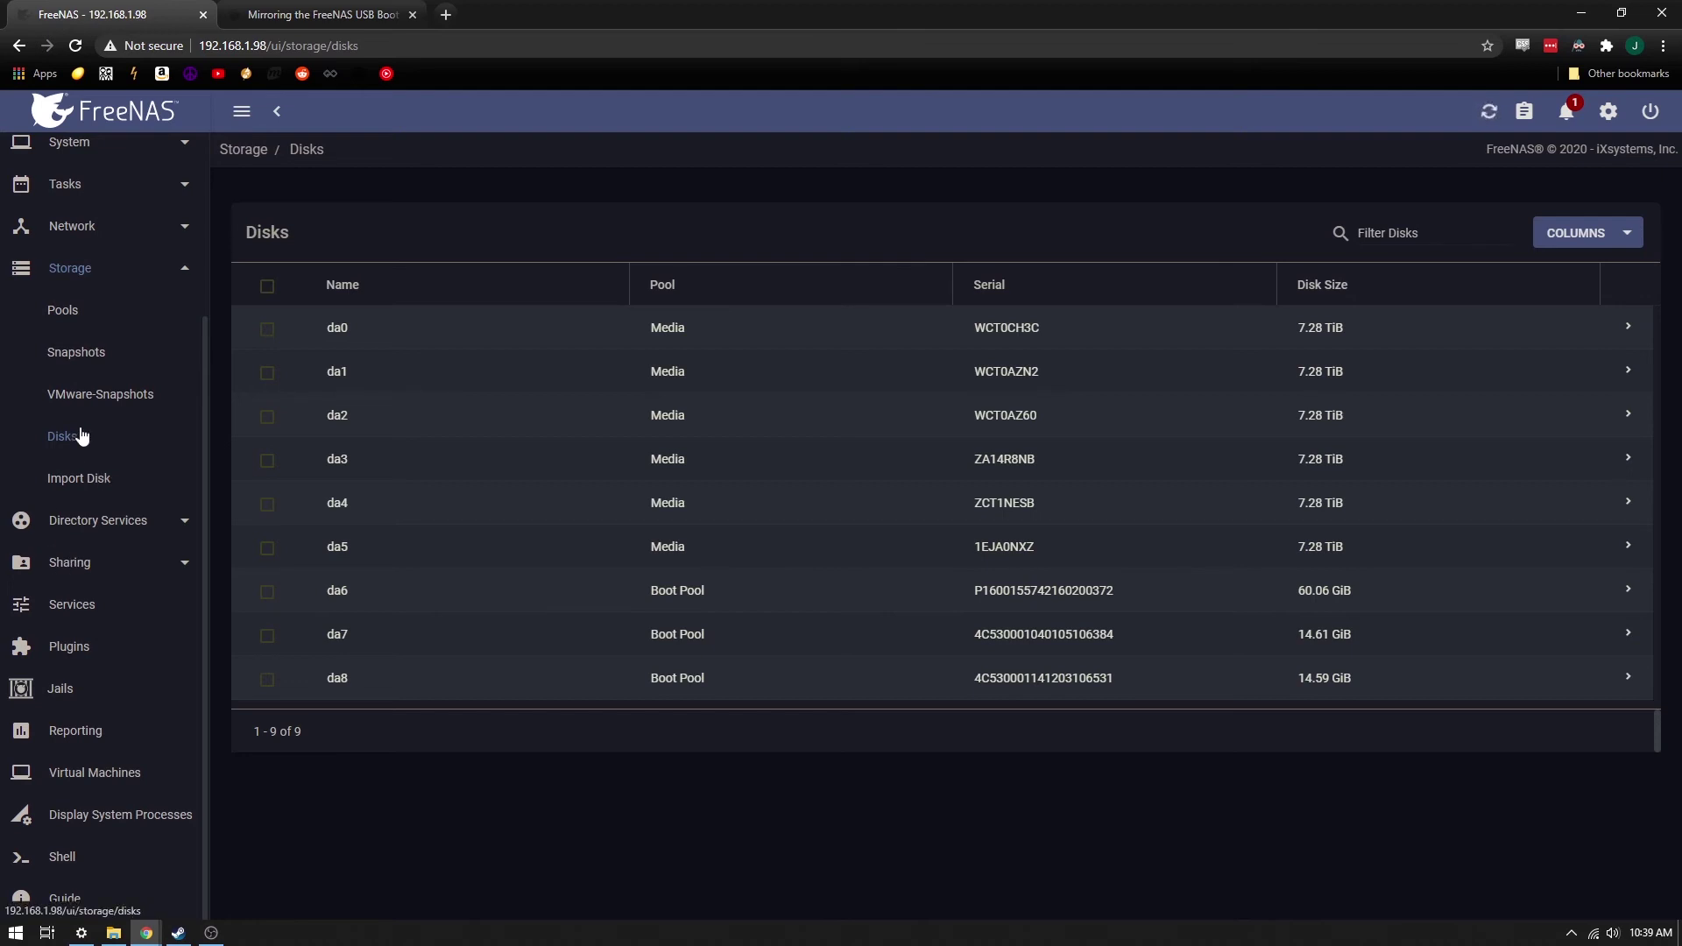
{"action": "scroll", "coordinate": [74, 320], "scroll_direction": "up", "scroll_amount": 3}
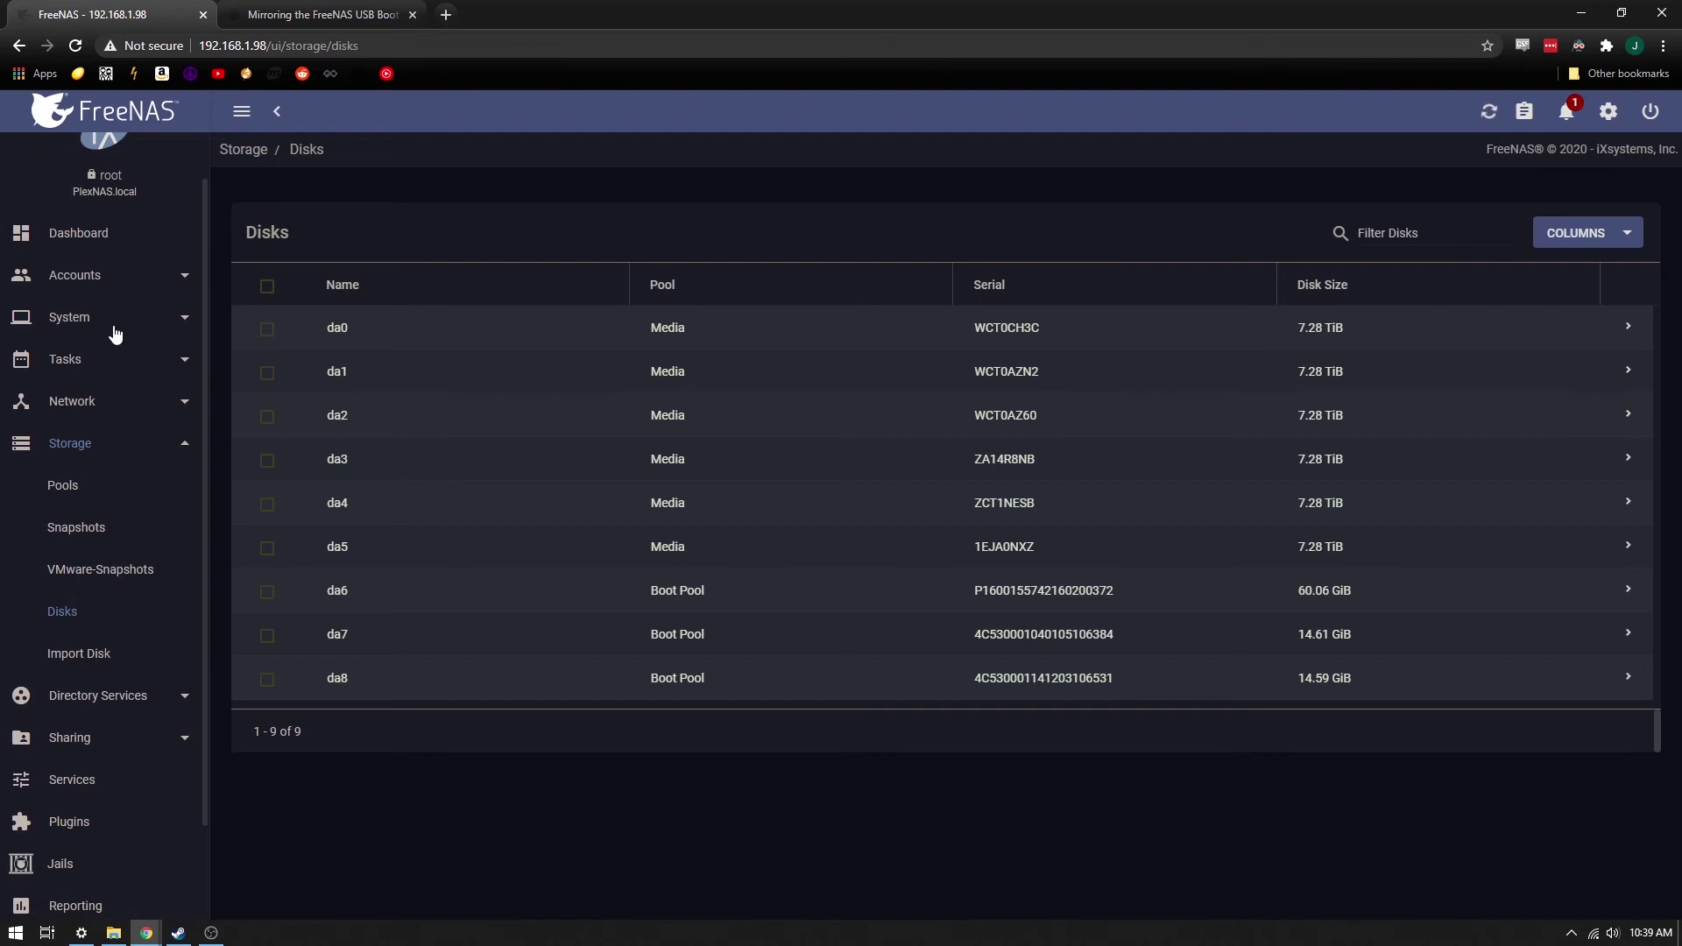
Step: From System › Boot Stats/Settings, highlight the boot pool's 14.50 GiB size and 6.75 GiB used
{"action": "left_click", "coordinate": [109, 320]}
{"action": "left_click", "coordinate": [57, 438]}
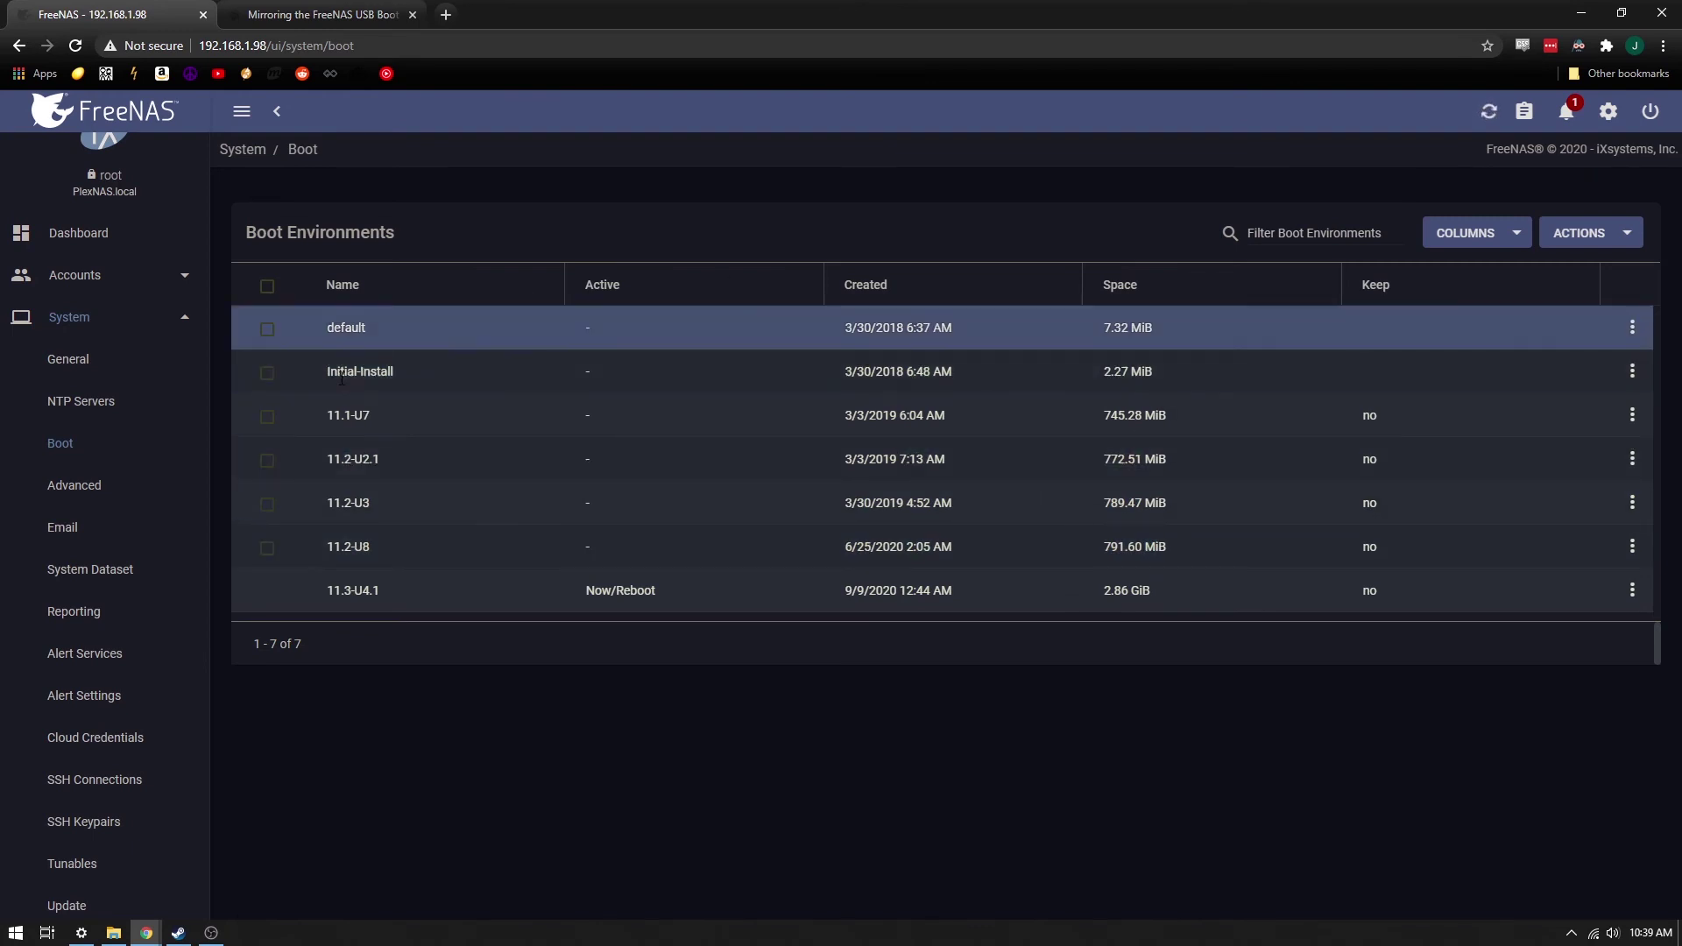
{"action": "left_click", "coordinate": [1627, 234]}
{"action": "left_click", "coordinate": [1558, 303]}
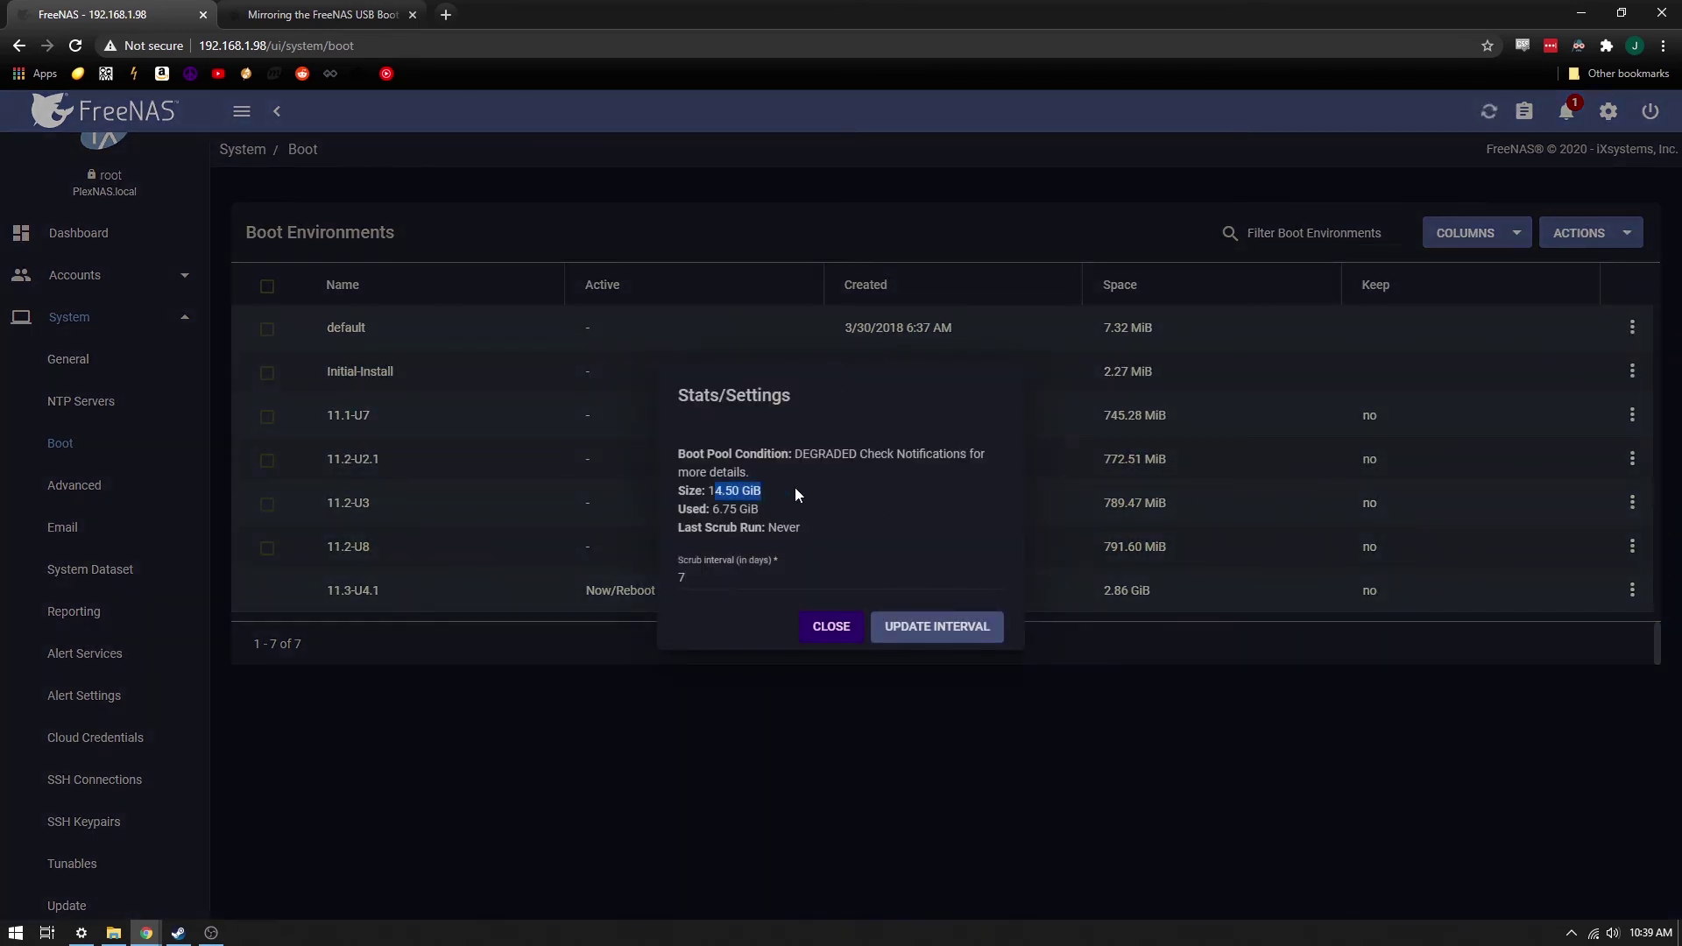
{"action": "double_click", "coordinate": [723, 491]}
{"action": "left_click", "coordinate": [757, 499]}
{"action": "left_click_drag", "start_coordinate": [707, 491], "coordinate": [882, 496]}
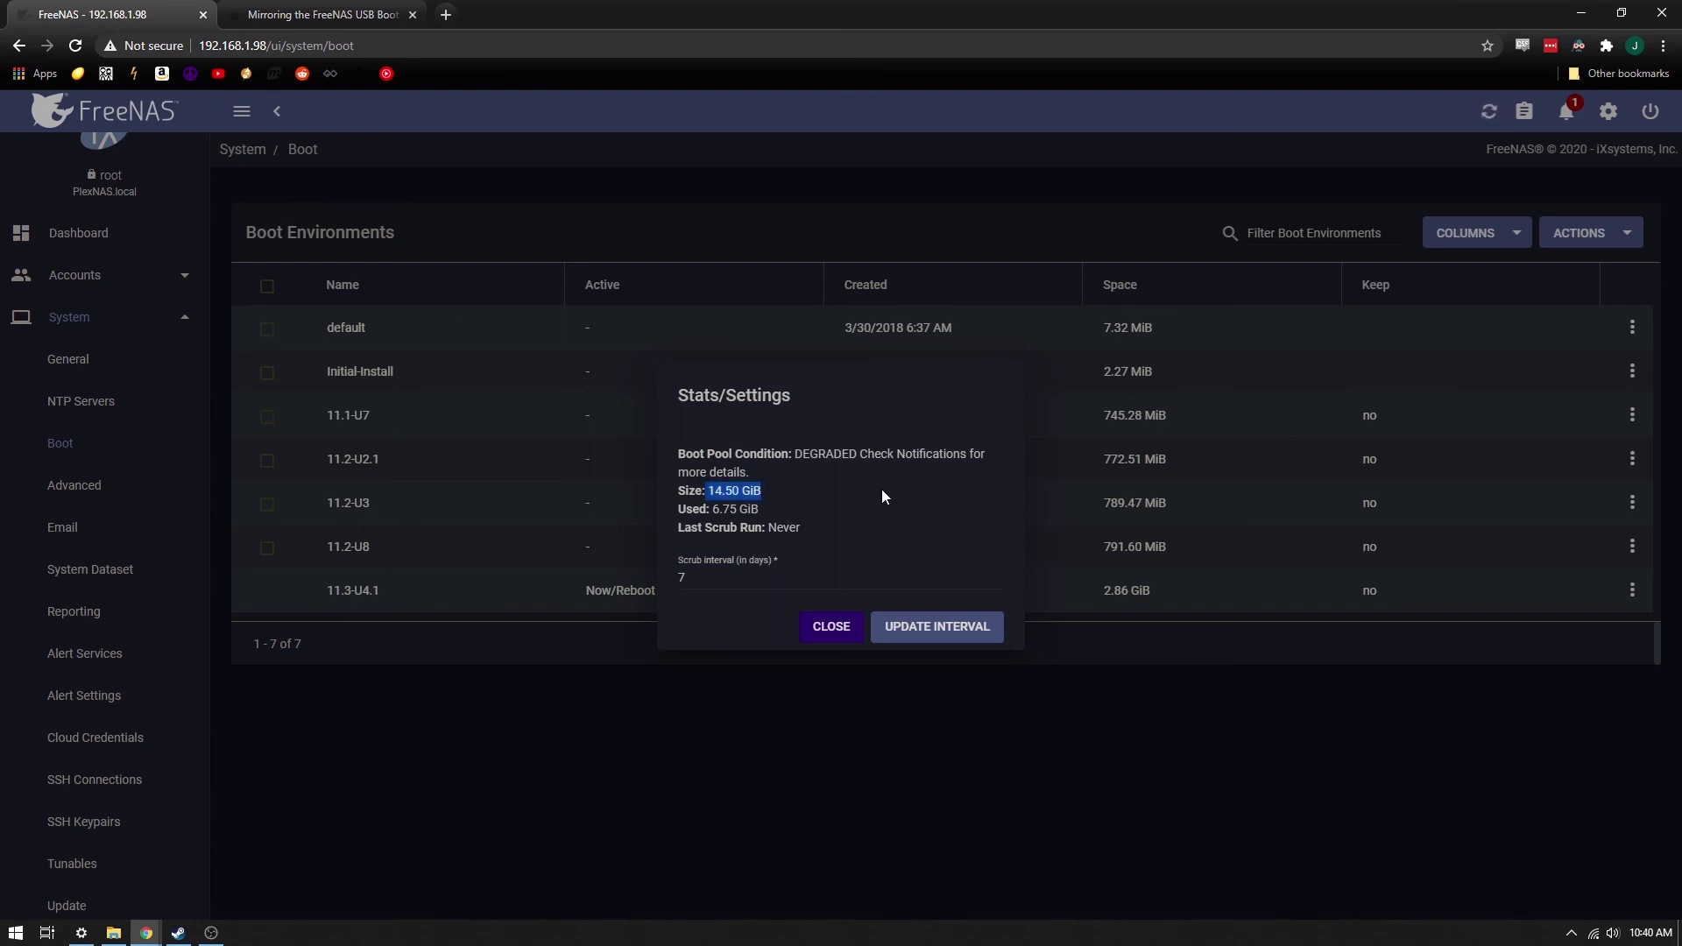
{"action": "left_click", "coordinate": [832, 518]}
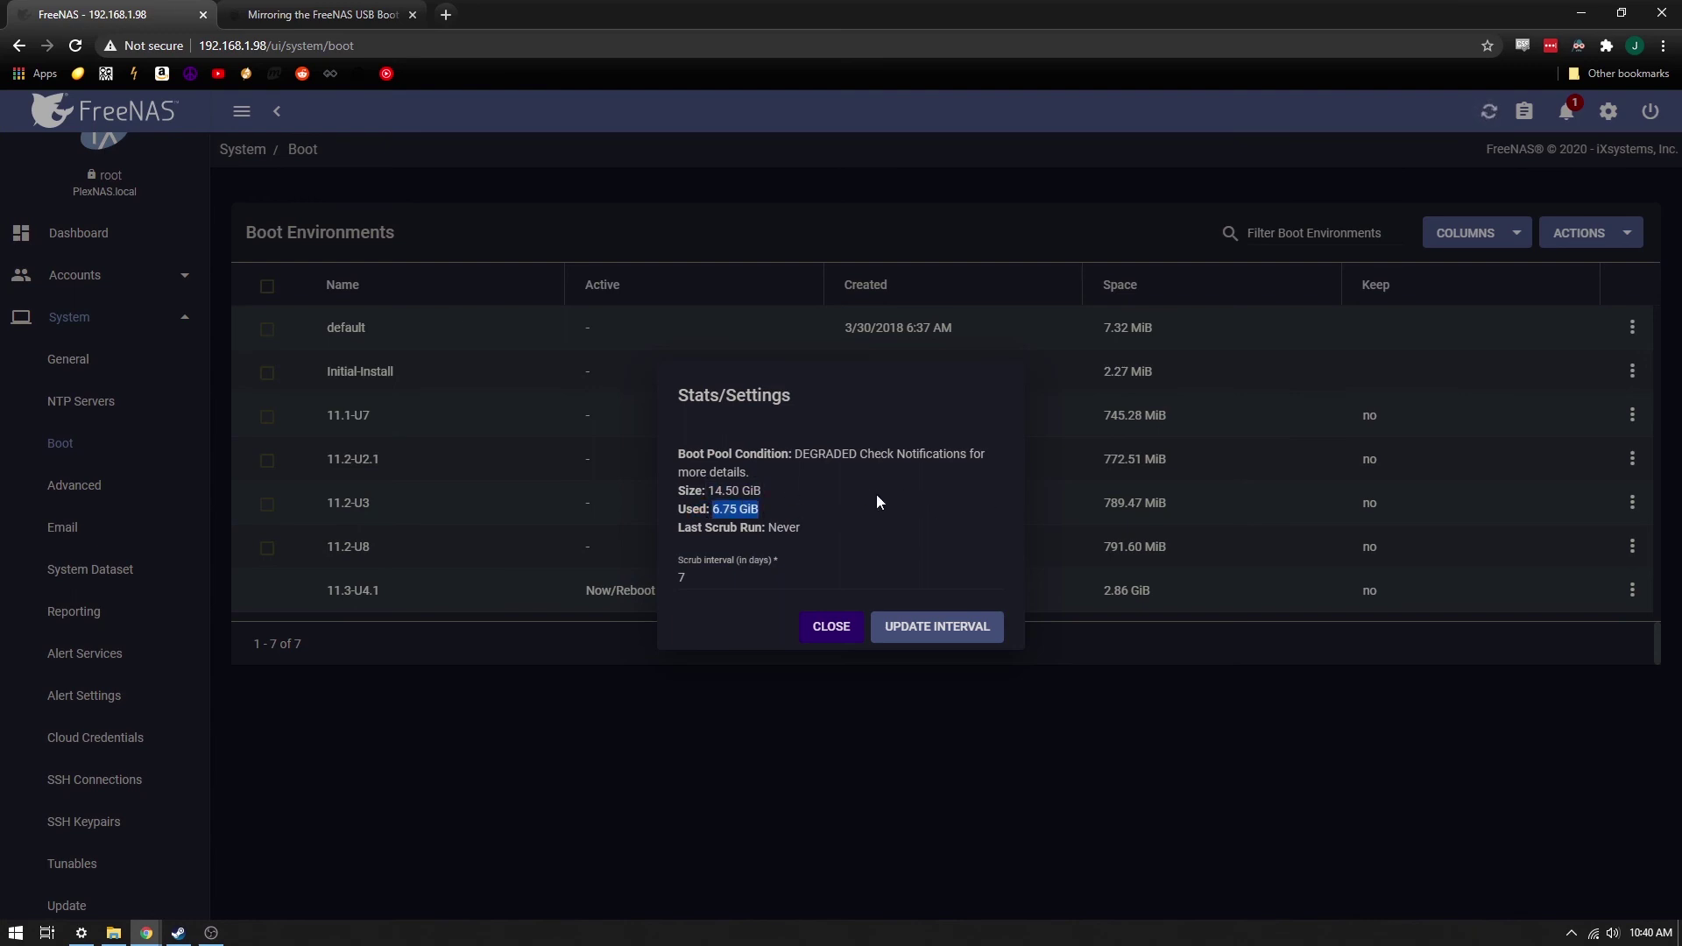
Step: Expand da6 in the Disks list, open its Edit page, and cancel without saving
{"action": "left_click", "coordinate": [760, 489]}
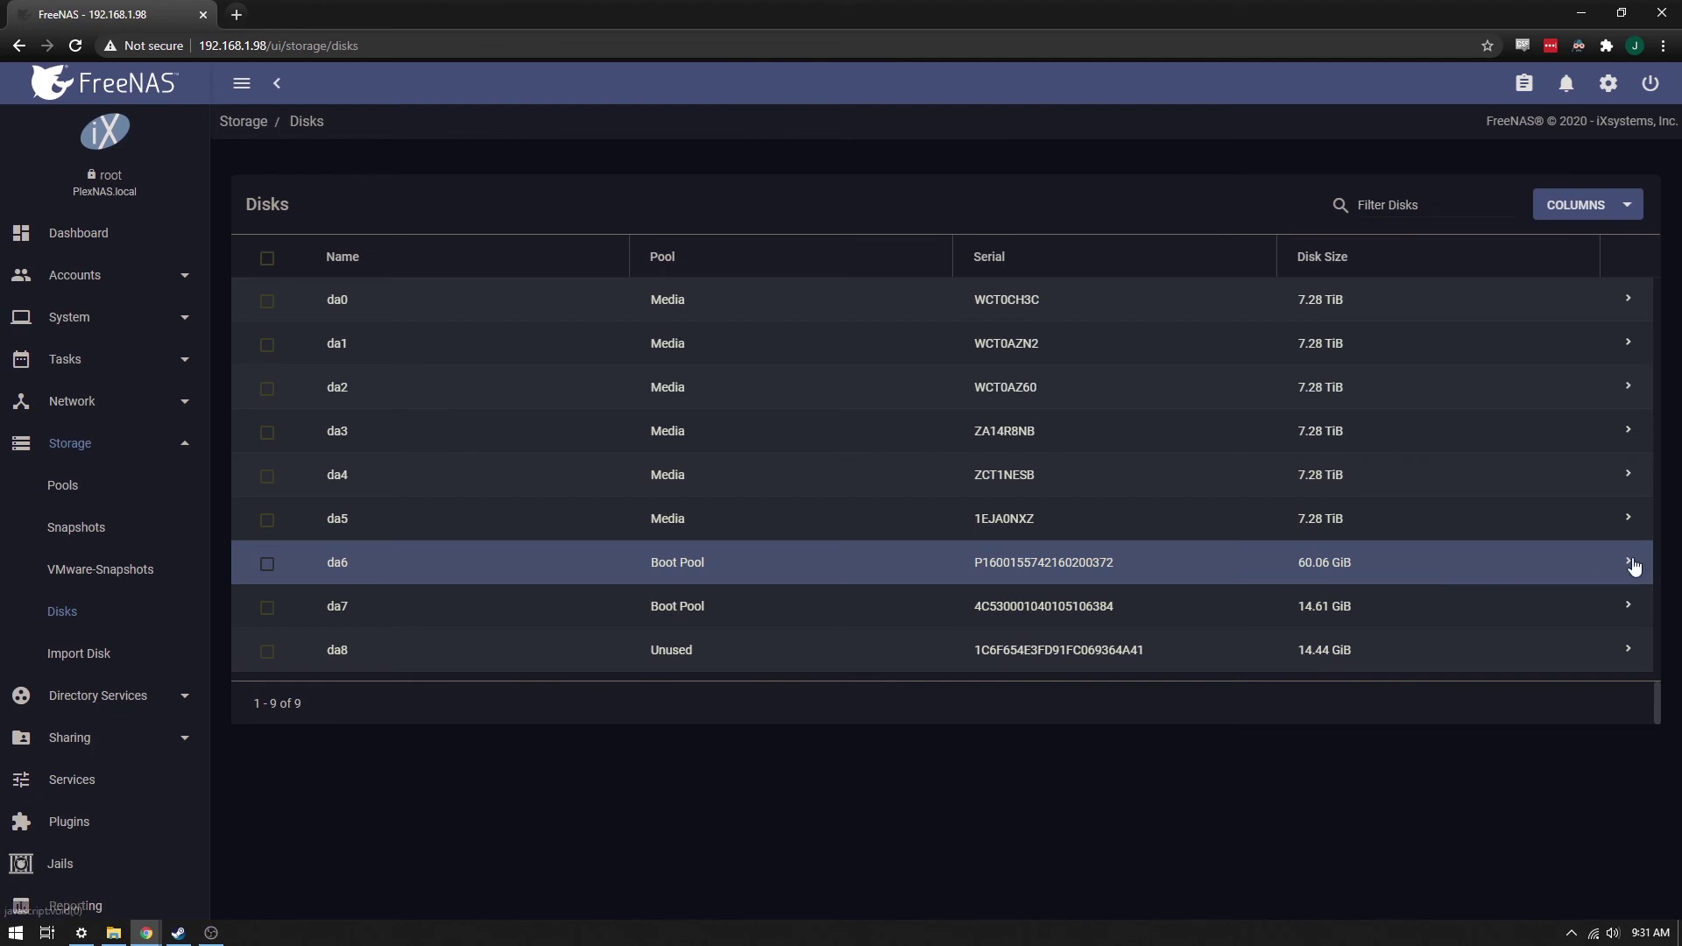
{"action": "left_click", "coordinate": [1628, 562]}
{"action": "left_click", "coordinate": [303, 836]}
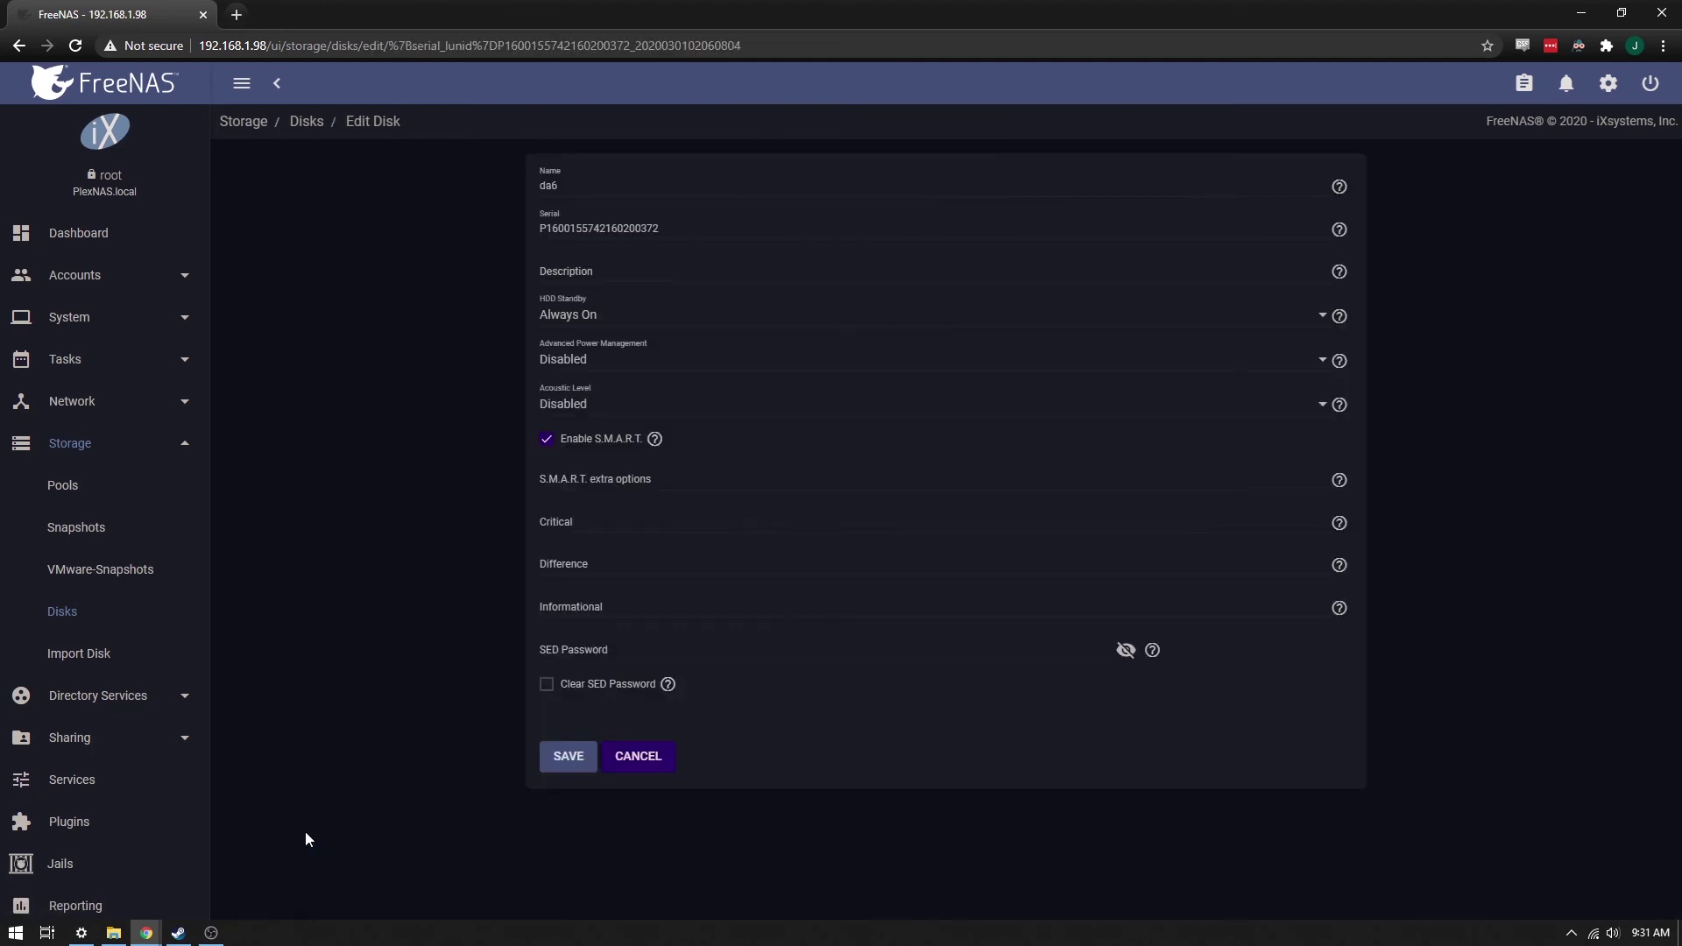
{"action": "left_click", "coordinate": [665, 768]}
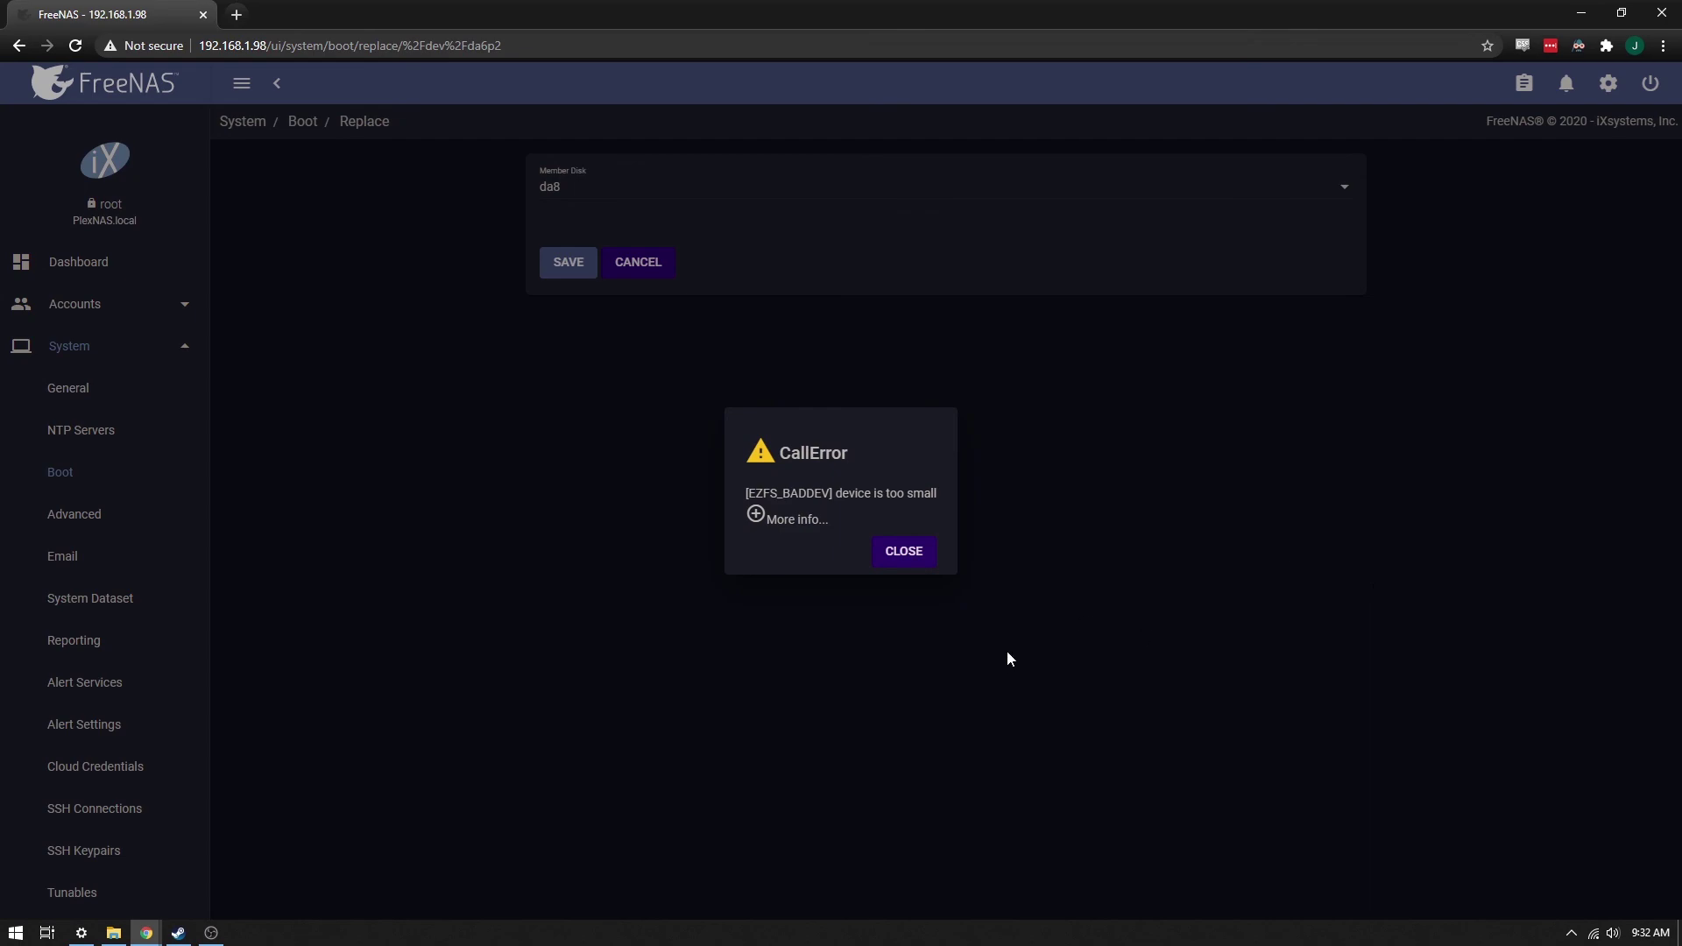
Step: Expand the CallError traceback and highlight the zfs.py lines showing 'libzfs.ZFSException: device is too small'
{"action": "left_click", "coordinate": [786, 520]}
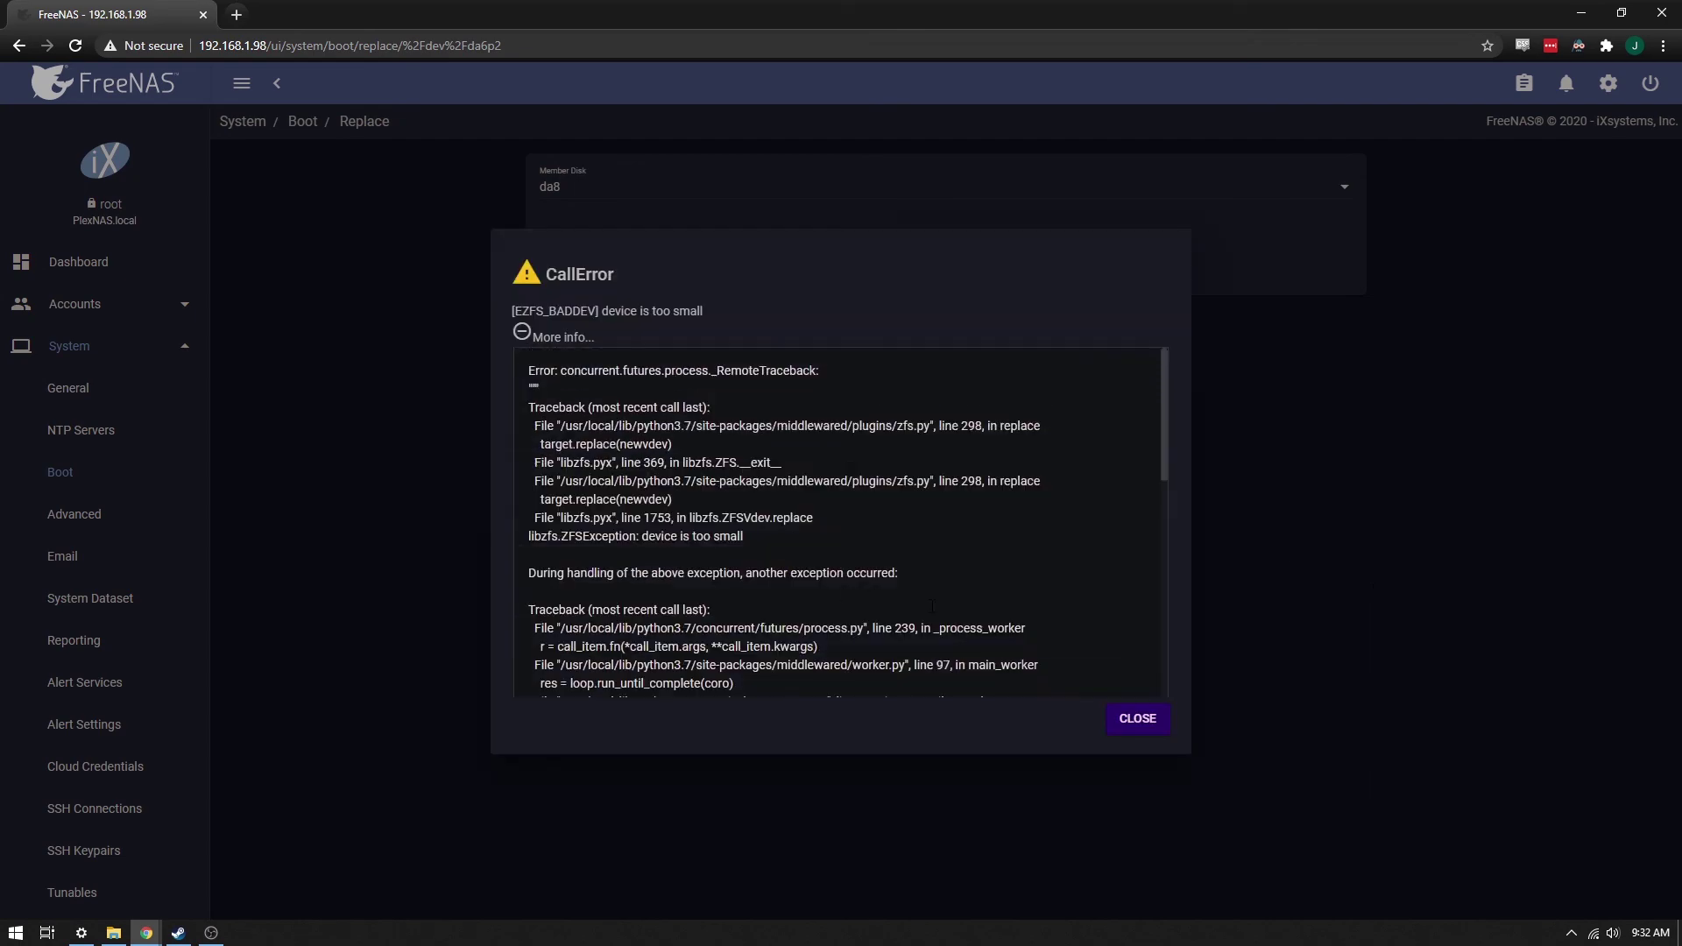
{"action": "scroll", "coordinate": [920, 602], "scroll_direction": "down", "scroll_amount": 10}
{"action": "scroll", "coordinate": [1014, 620], "scroll_direction": "up", "scroll_amount": 10}
{"action": "left_click_drag", "start_coordinate": [711, 426], "coordinate": [745, 536]}
{"action": "left_click", "coordinate": [1050, 593]}
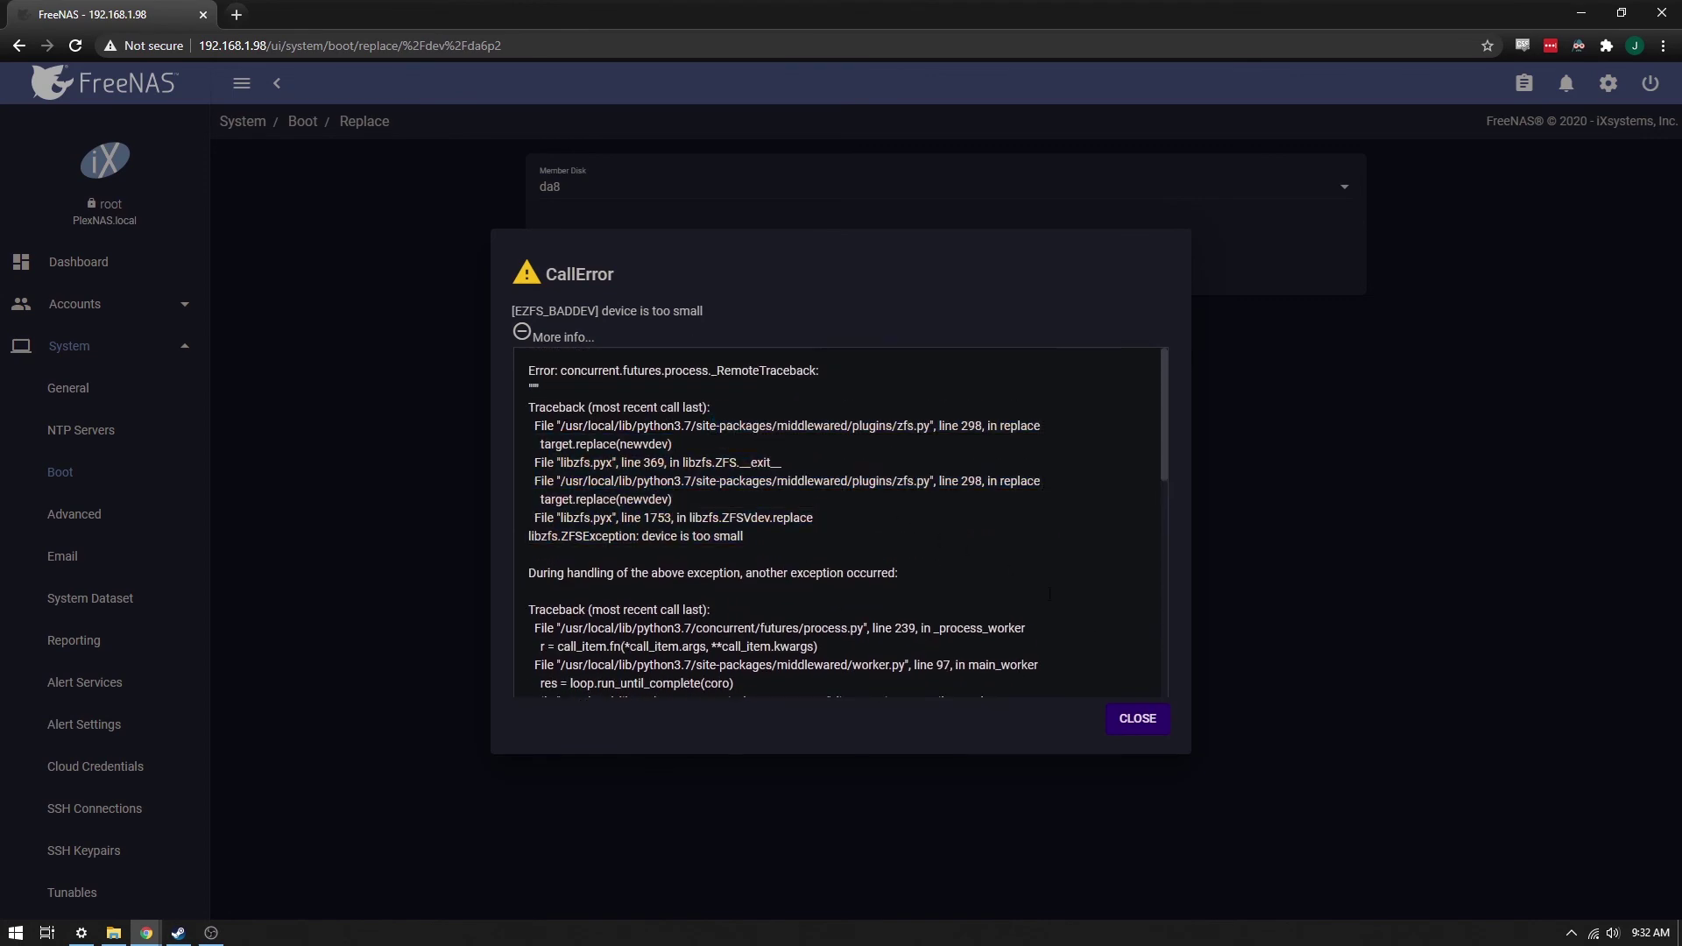